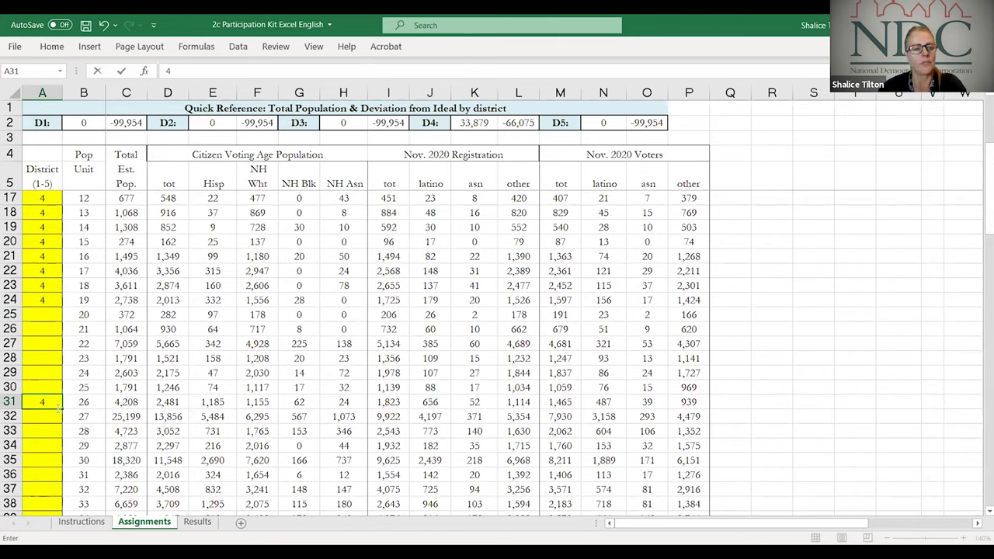
# - Assign population units 26, 27, 29, 30 and 31 to district 4 on the Assignments sheet
pyautogui.press('Return')
pyautogui.write('4')
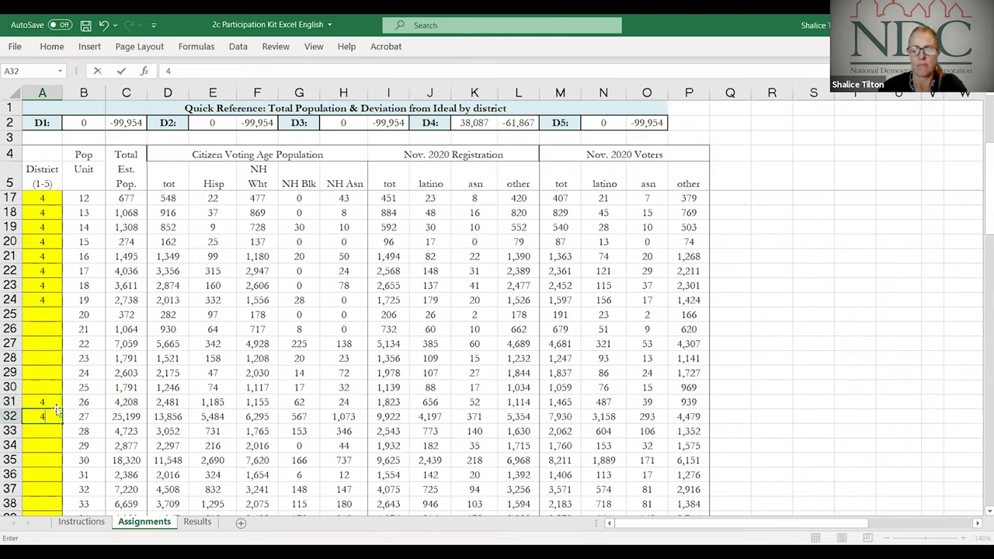
pyautogui.press('Return')
pyautogui.press('Return')
pyautogui.write('4')
pyautogui.press('Return')
pyautogui.write('4')
pyautogui.press('Return')
pyautogui.write('4')
pyautogui.press('Return')
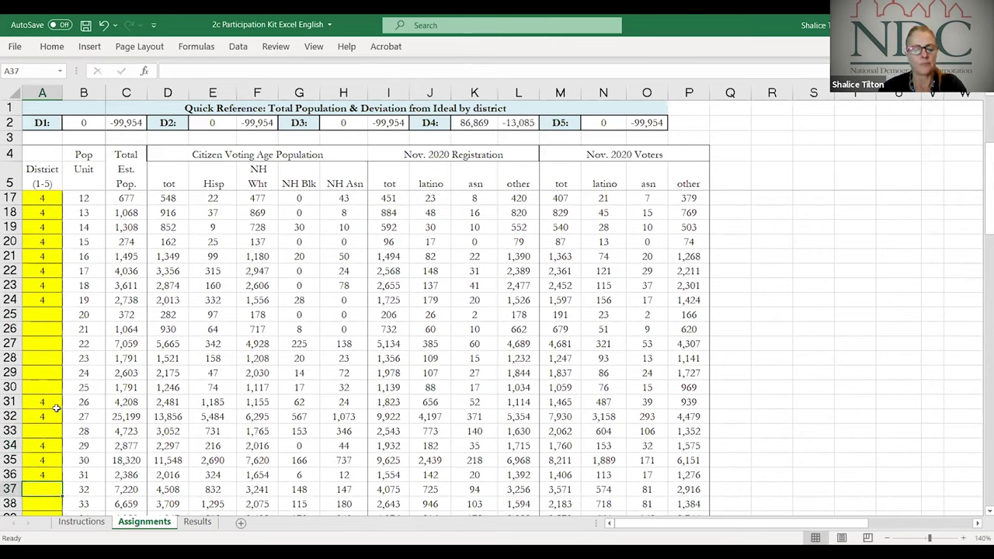
# - Assign population units 35, 36, 37 and 38 to district 4
pyautogui.press('Return')
pyautogui.press('Return')
pyautogui.press('Return')
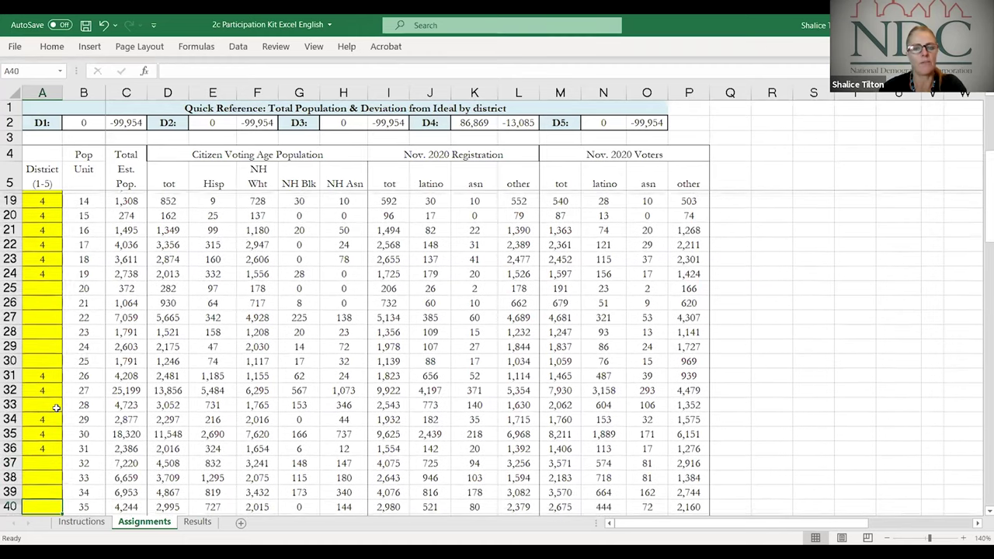
pyautogui.write('4')
pyautogui.press('Return')
pyautogui.write('4')
pyautogui.press('Return')
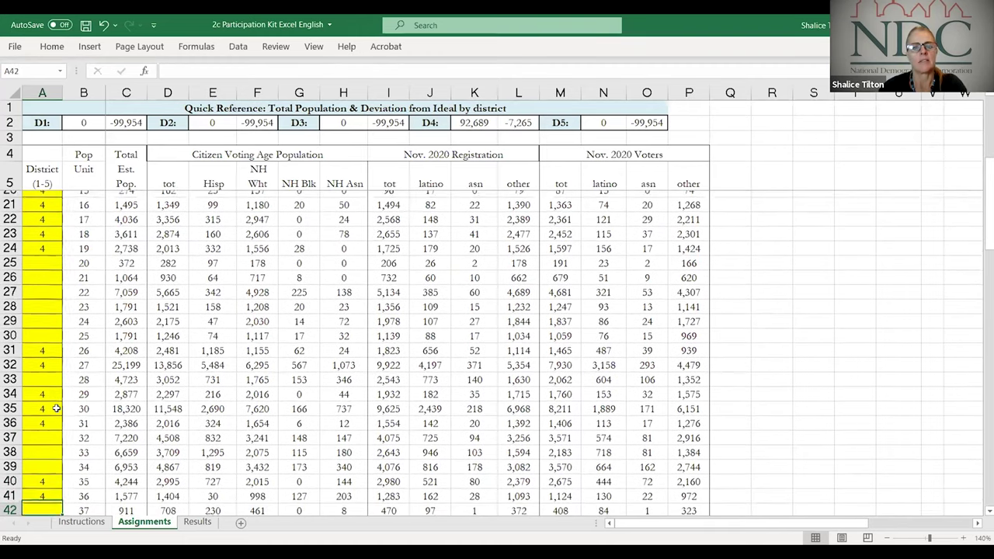
pyautogui.write('4')
pyautogui.press('Return')
pyautogui.write('4')
pyautogui.press('Return')
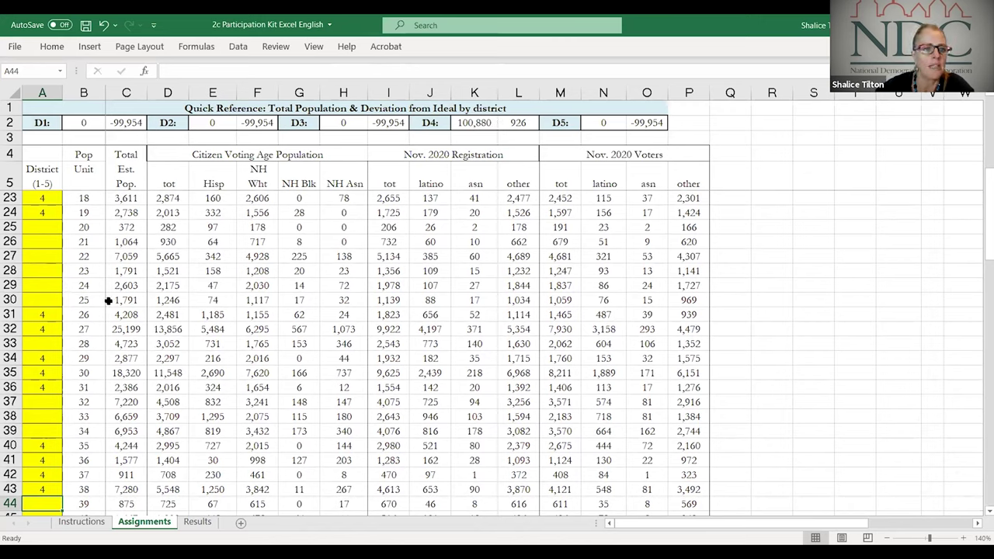
# - Assign population units 20 through 25 to district 3
pyautogui.click(46, 224)
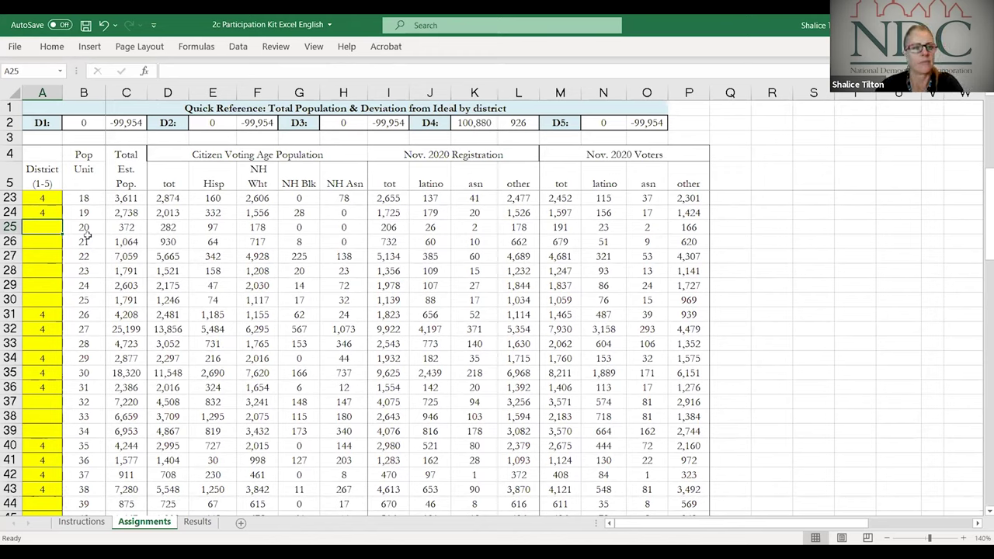
pyautogui.write('3')
pyautogui.press('Return')
pyautogui.write('3')
pyautogui.press('Return')
pyautogui.write('3')
pyautogui.press('Return')
pyautogui.write('3')
pyautogui.press('Return')
pyautogui.write('3')
pyautogui.press('Return')
pyautogui.write('3')
pyautogui.press('Return')
# - Assign the unassigned population units 28, 32, 33 and 34 to district 3
pyautogui.press('Return')
pyautogui.press('Return')
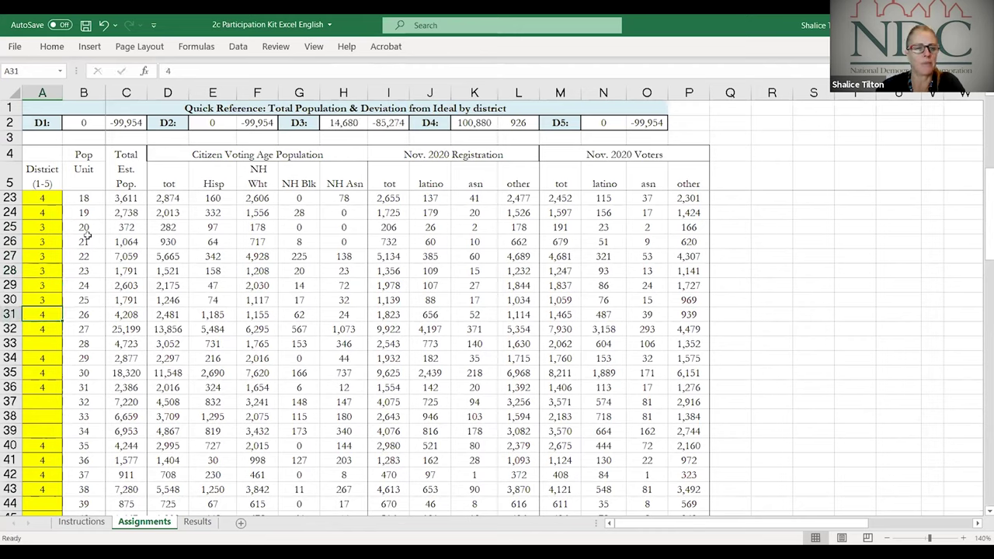
pyautogui.write('3')
pyautogui.press('Return')
pyautogui.press('Return')
pyautogui.press('Return')
pyautogui.press('Return')
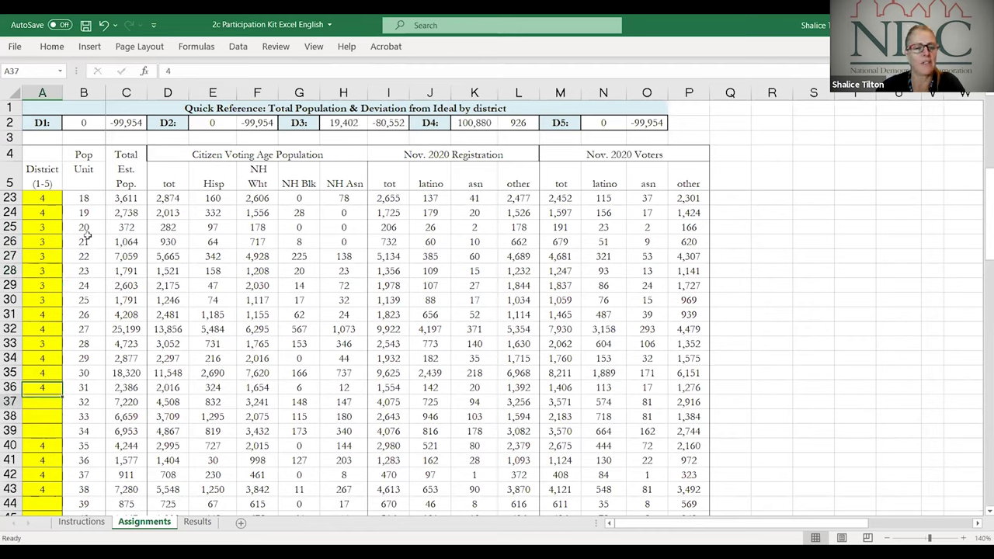
pyautogui.write('3')
pyautogui.press('Return')
pyautogui.write('3')
pyautogui.press('Return')
pyautogui.write('3')
pyautogui.press('Return')
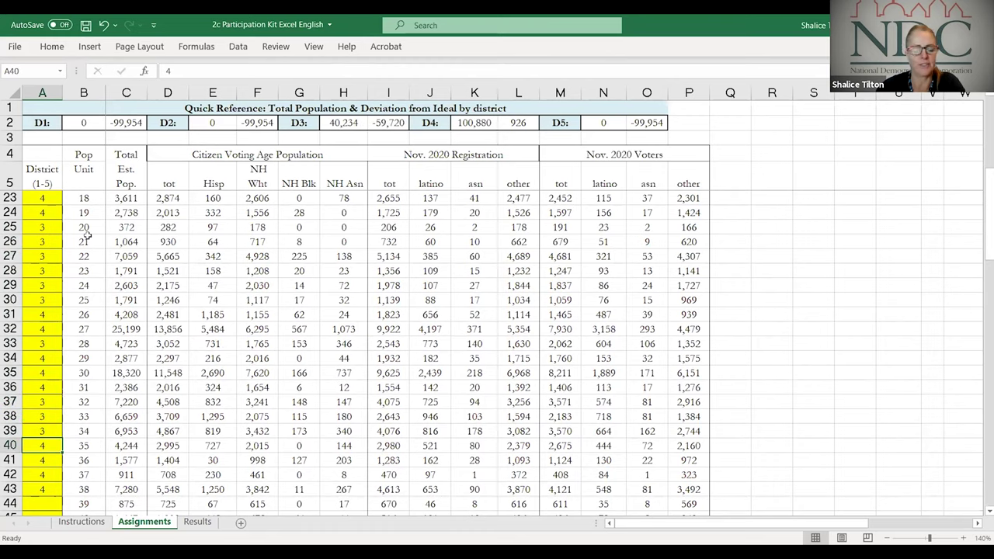
# - Assign population units 39 through 46 to district 3
pyautogui.press('Return')
pyautogui.press('Return')
pyautogui.press('Return')
pyautogui.press('Return')
pyautogui.press('Return')
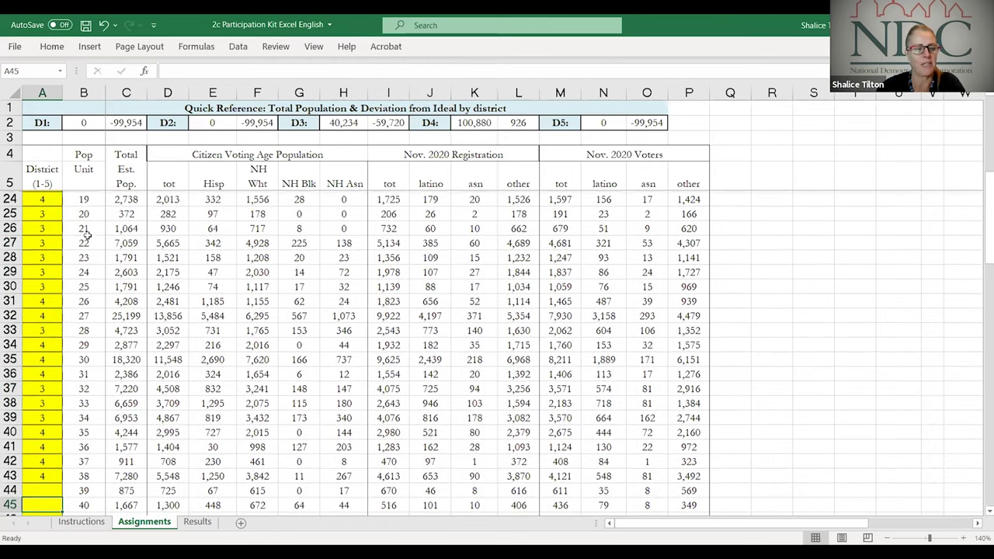
pyautogui.scroll(-1, 88, 235)
pyautogui.press('Up')
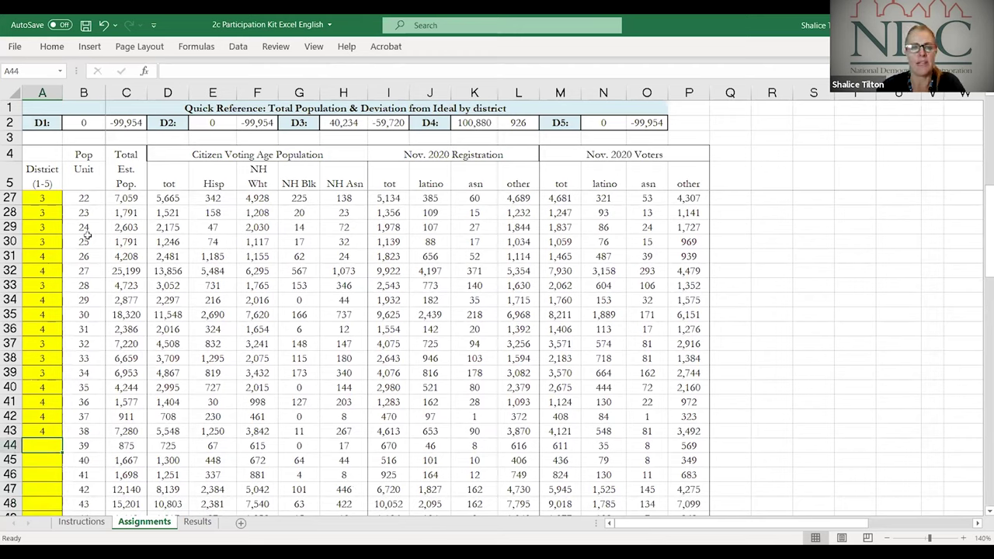
pyautogui.write('3')
pyautogui.press('Return')
pyautogui.write('3')
pyautogui.press('Return')
pyautogui.write('3')
pyautogui.press('Return')
pyautogui.write('3')
pyautogui.press('Return')
pyautogui.write('3')
pyautogui.press('Return')
pyautogui.write('3')
pyautogui.press('Return')
pyautogui.write('3')
pyautogui.press('Return')
pyautogui.write('3')
pyautogui.press('Return')
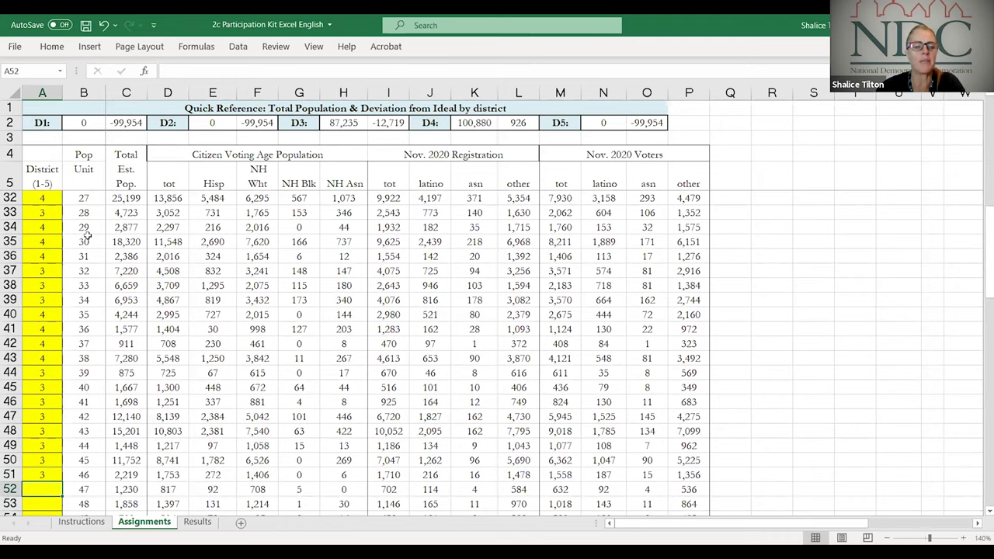
# - Assign population units 47 through 50 to district 3
pyautogui.write('3')
pyautogui.press('Return')
pyautogui.write('3')
pyautogui.press('Return')
pyautogui.write('3')
pyautogui.press('Return')
pyautogui.write('3')
pyautogui.press('Return')
# - Try assigning population unit 51 to district 3, and undo that assignment
pyautogui.write('3')
pyautogui.press('Return')
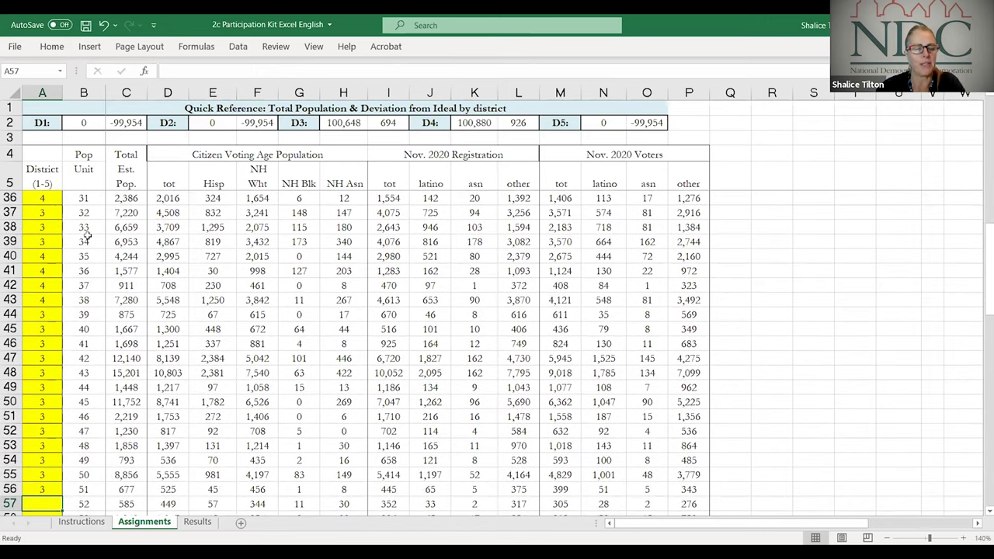
pyautogui.hotkey('ctrl', 'z')
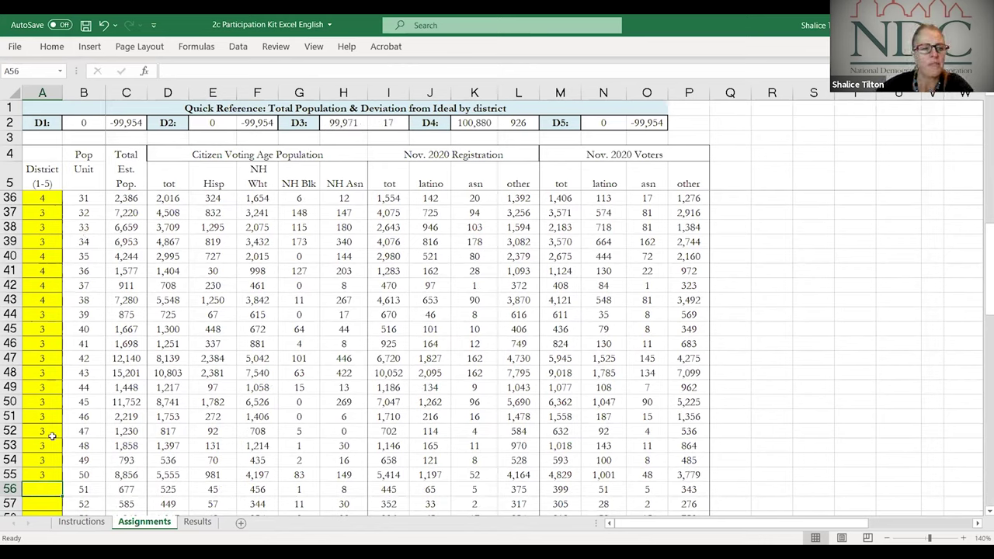
# - Open the Results sheet to review the population sums and percentages by assigned district
pyautogui.click(198, 522)
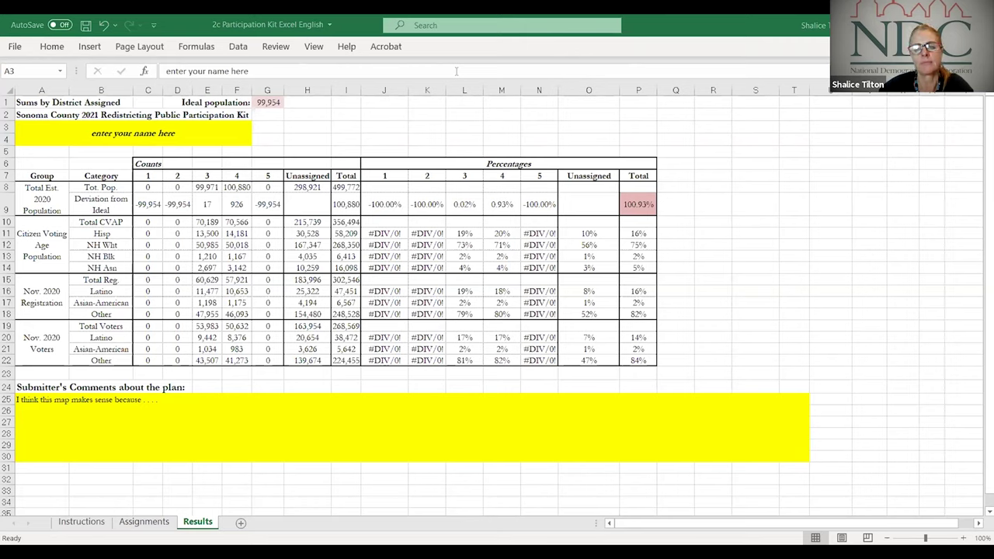
# - Switch to the browser with the county's map-drawing tools and bring up the Districtr SonomaCo event page
pyautogui.hotkey('alt', 'Tab')
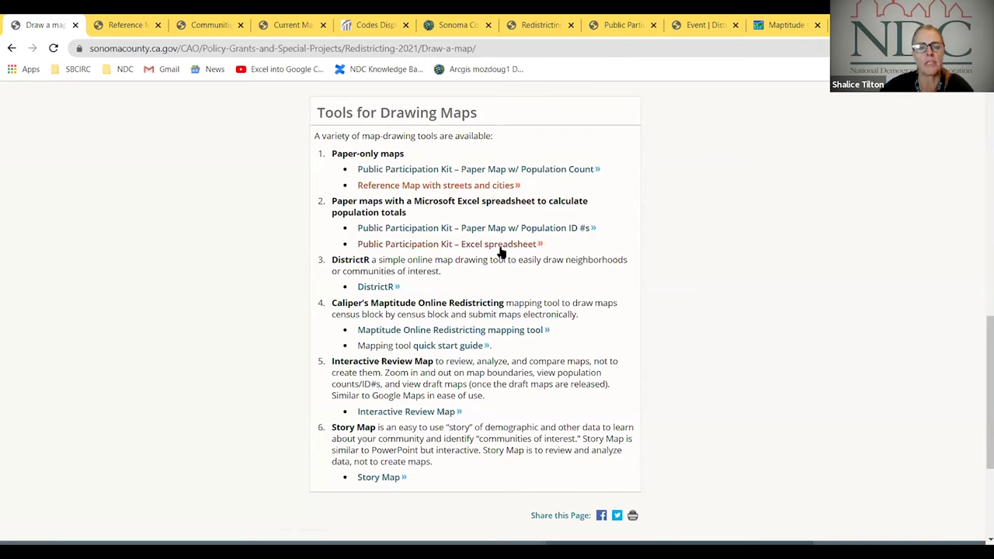
pyautogui.click(366, 291)
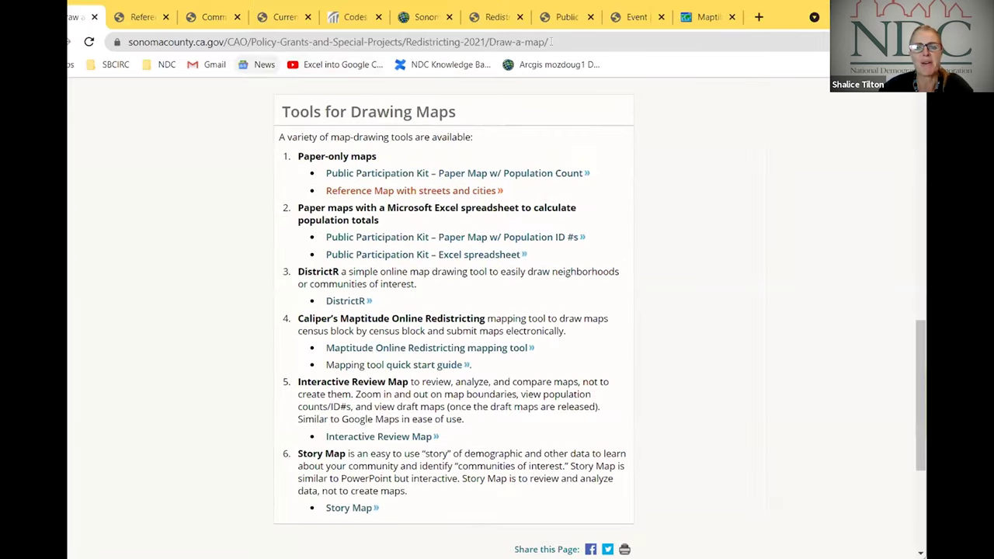
pyautogui.click(640, 18)
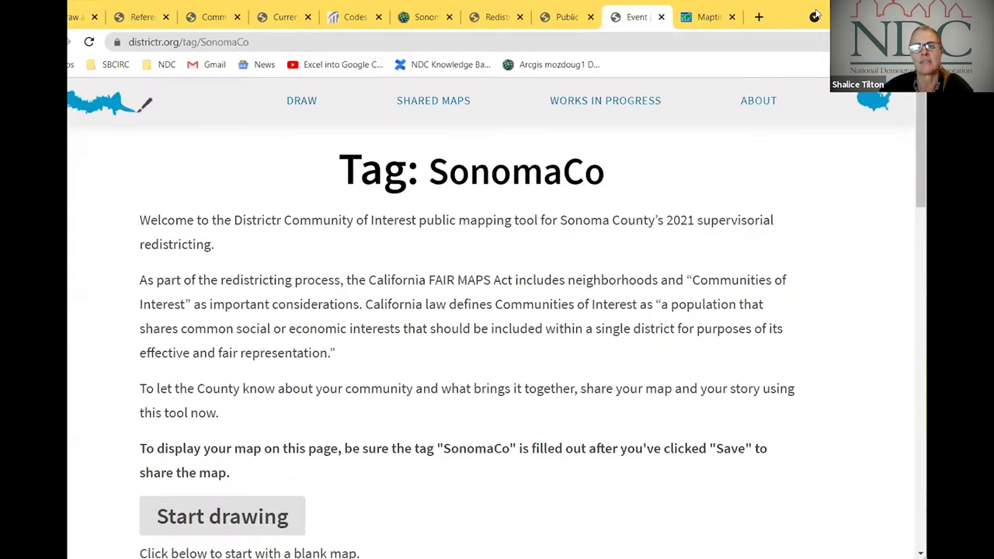
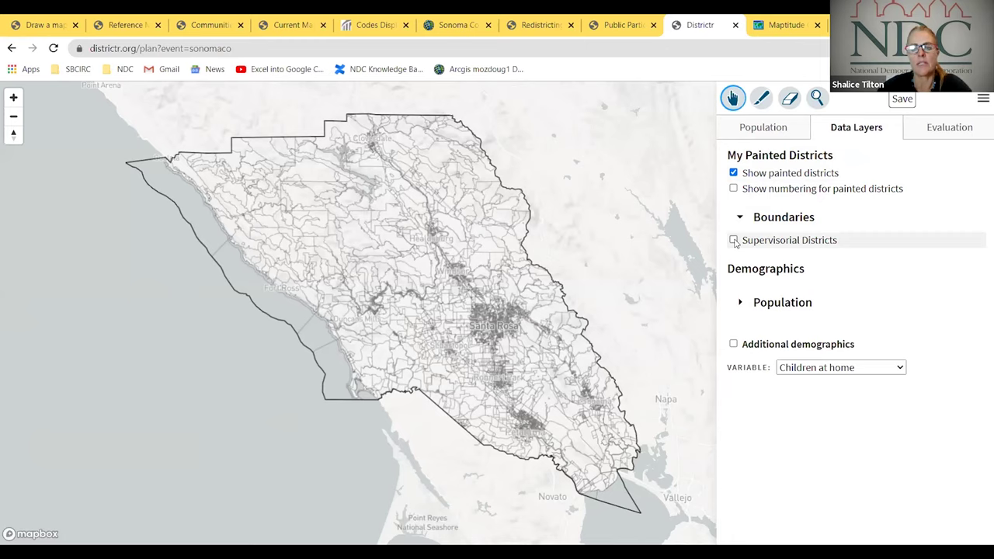
# - Display the Supervisorial Districts boundaries on the county map, and hide them again
pyautogui.click(733, 241)
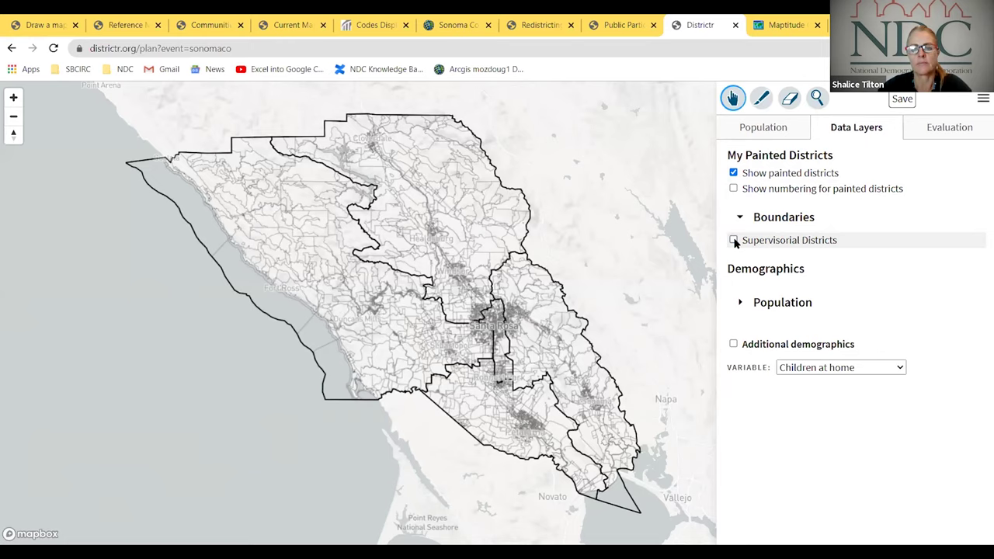
pyautogui.click(734, 240)
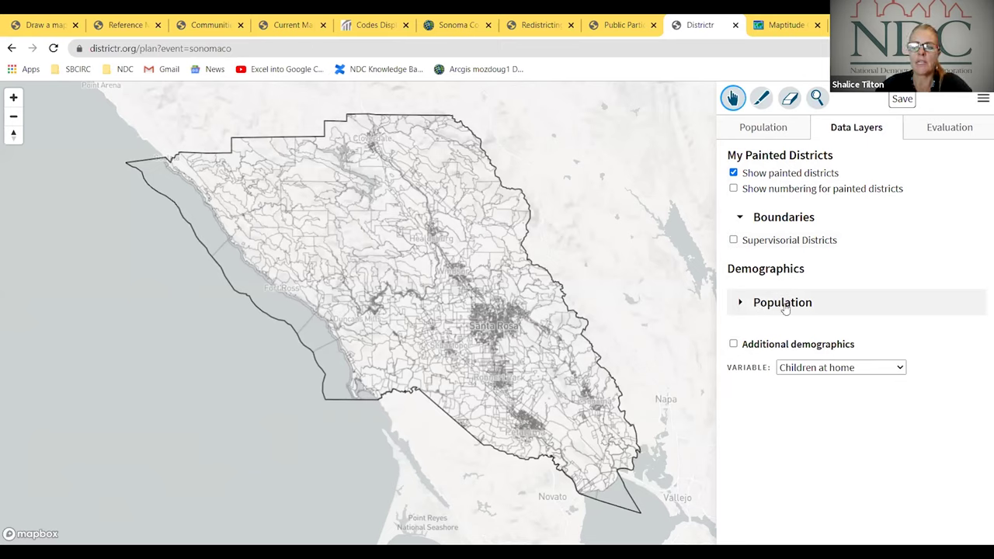
# - Shade the map with additional demographics, including Spanish spoken at home, and turn the shading off
pyautogui.click(734, 344)
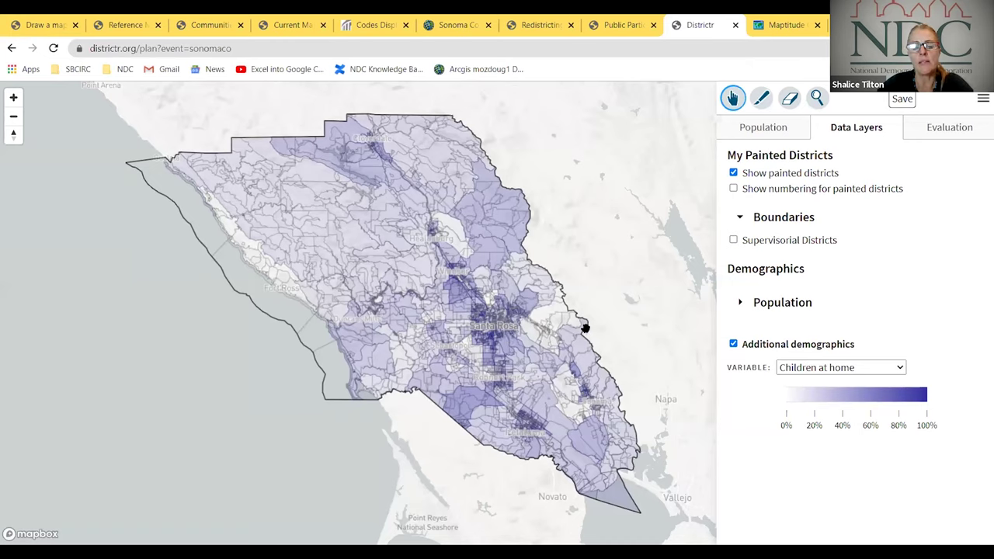
pyautogui.click(902, 370)
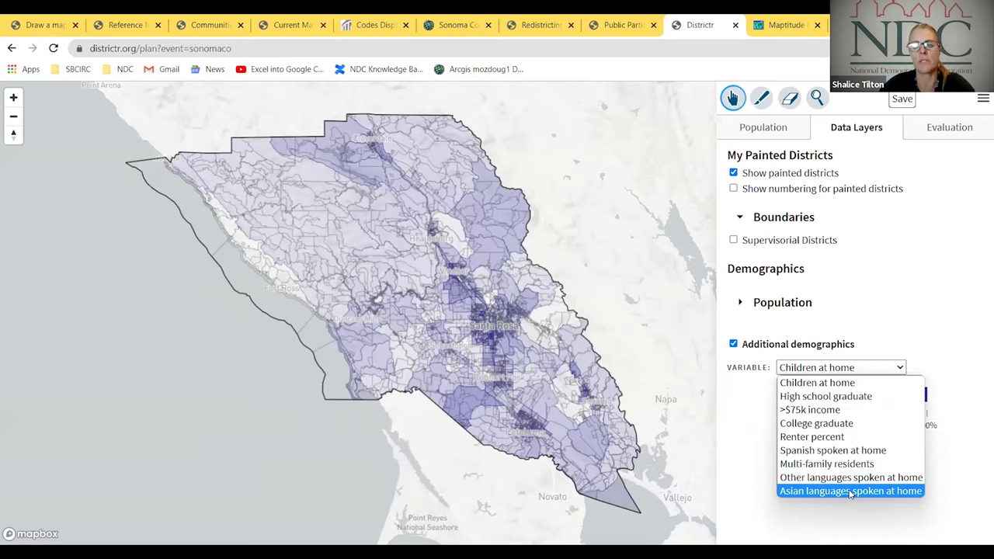
pyautogui.click(840, 451)
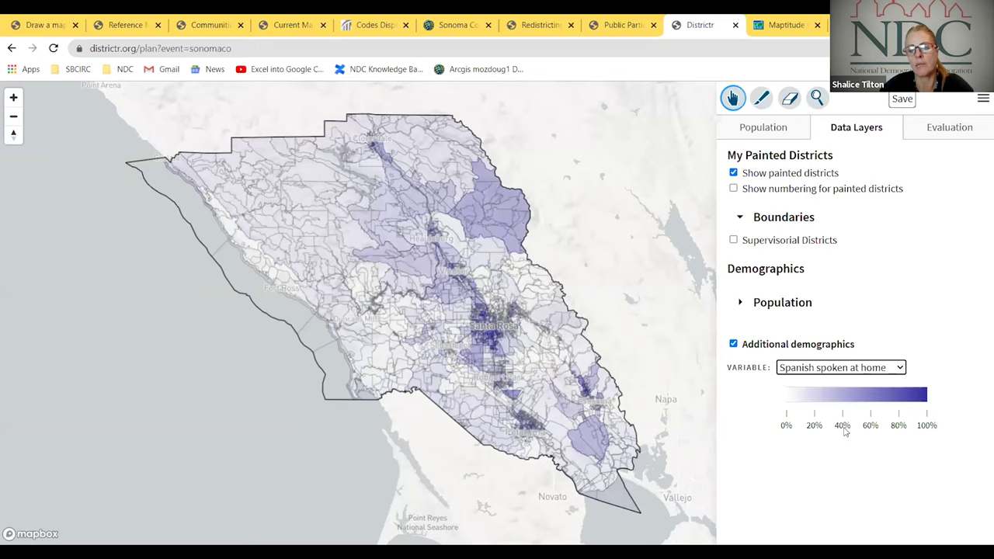
pyautogui.click(903, 367)
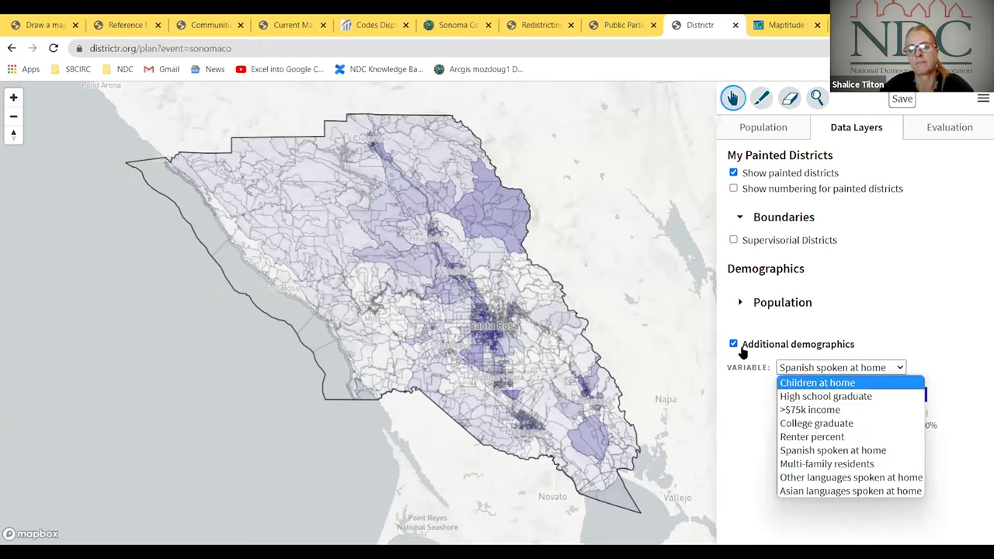
pyautogui.click(733, 344)
pyautogui.click(733, 344)
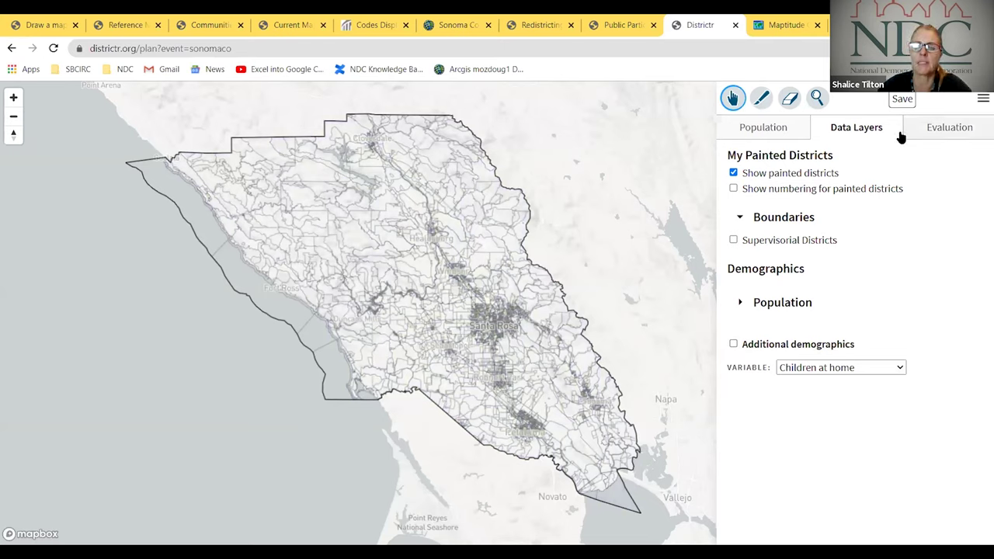
# - Examine the Citizen Voting Age Population by Race evaluation, and return to the Population Balance view
pyautogui.click(941, 131)
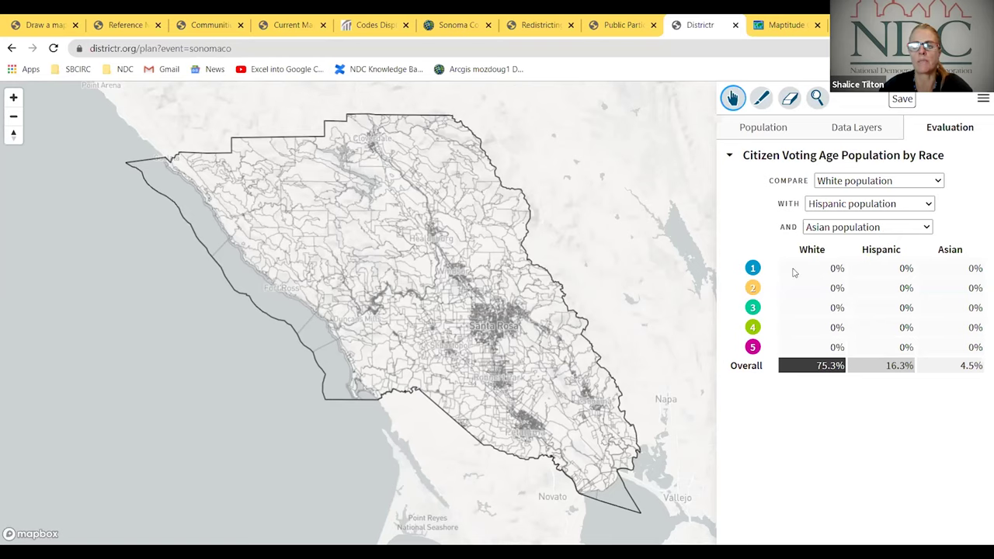
pyautogui.click(763, 129)
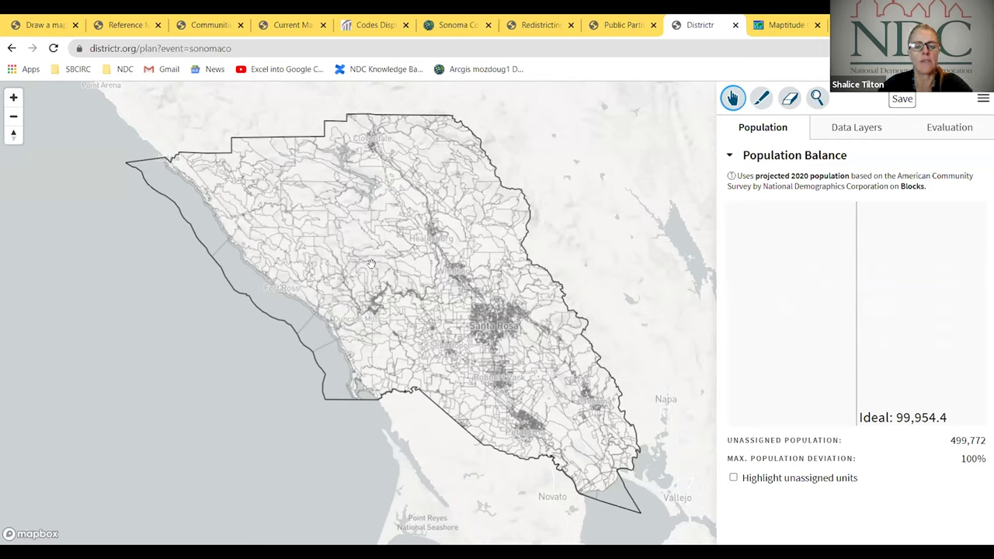
# - Paint the county's western coastal area, from the northwest corner down to the southern coast, in the blue district colour with brush size 20
pyautogui.click(761, 99)
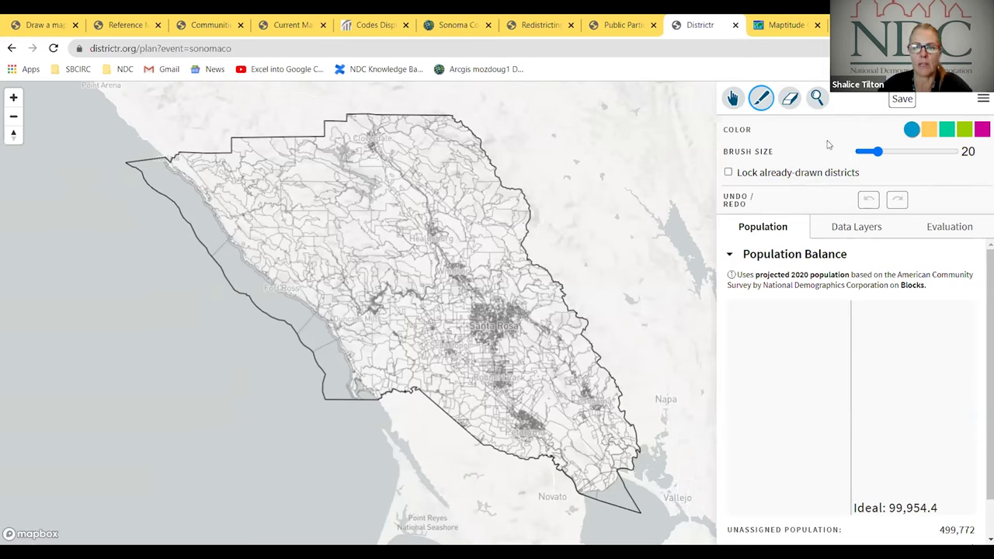
pyautogui.click(156, 167)
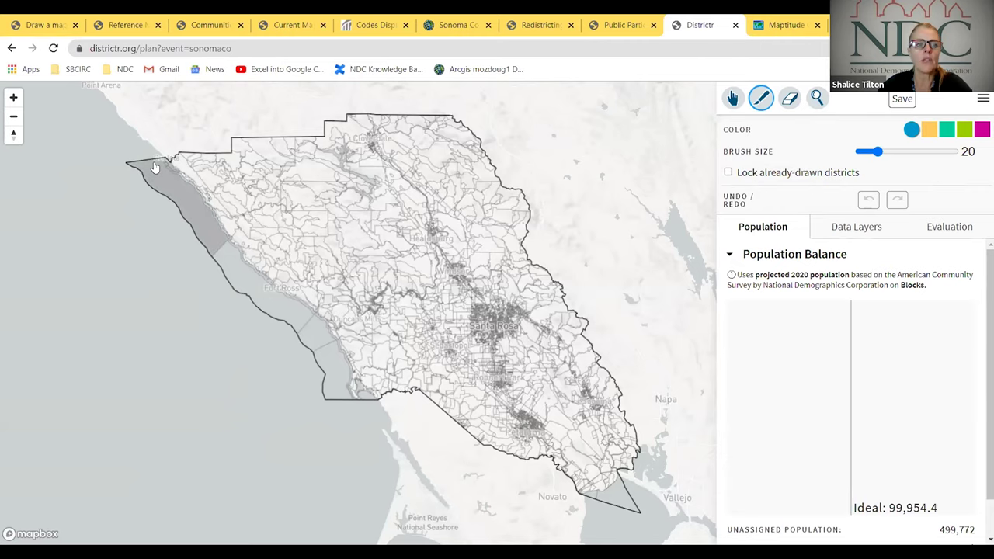
pyautogui.click(156, 167)
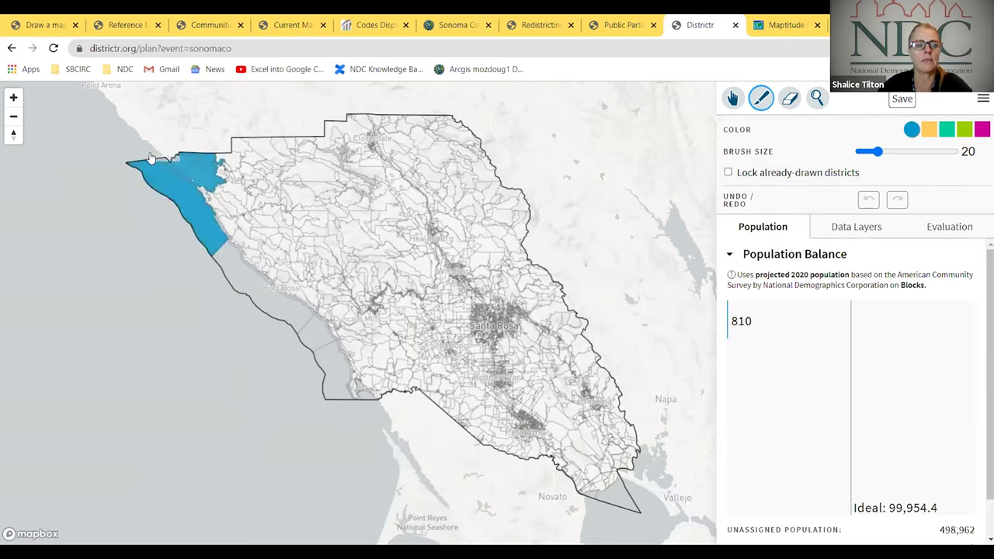
pyautogui.moveTo(211, 158)
pyautogui.mouseDown()
pyautogui.moveTo(157, 158)
pyautogui.moveTo(229, 153)
pyautogui.moveTo(189, 196)
pyautogui.moveTo(252, 171)
pyautogui.moveTo(222, 216)
pyautogui.moveTo(263, 184)
pyautogui.moveTo(278, 204)
pyautogui.moveTo(278, 164)
pyautogui.moveTo(292, 176)
pyautogui.moveTo(282, 167)
pyautogui.moveTo(279, 207)
pyautogui.moveTo(237, 230)
pyautogui.moveTo(232, 245)
pyautogui.moveTo(261, 236)
pyautogui.moveTo(246, 257)
pyautogui.moveTo(278, 251)
pyautogui.moveTo(316, 210)
pyautogui.moveTo(313, 253)
pyautogui.moveTo(279, 282)
pyautogui.moveTo(299, 278)
pyautogui.moveTo(338, 234)
pyautogui.moveTo(341, 267)
pyautogui.moveTo(308, 300)
pyautogui.moveTo(362, 267)
pyautogui.moveTo(316, 320)
pyautogui.moveTo(384, 283)
pyautogui.moveTo(350, 288)
pyautogui.moveTo(329, 307)
pyautogui.moveTo(326, 333)
pyautogui.moveTo(369, 313)
pyautogui.moveTo(336, 364)
pyautogui.moveTo(373, 355)
pyautogui.moveTo(362, 370)
pyautogui.moveTo(380, 358)
pyautogui.moveTo(400, 373)
pyautogui.moveTo(402, 323)
pyautogui.moveTo(391, 311)
pyautogui.moveTo(417, 354)
pyautogui.moveTo(425, 345)
pyautogui.moveTo(385, 306)
pyautogui.mouseUp()
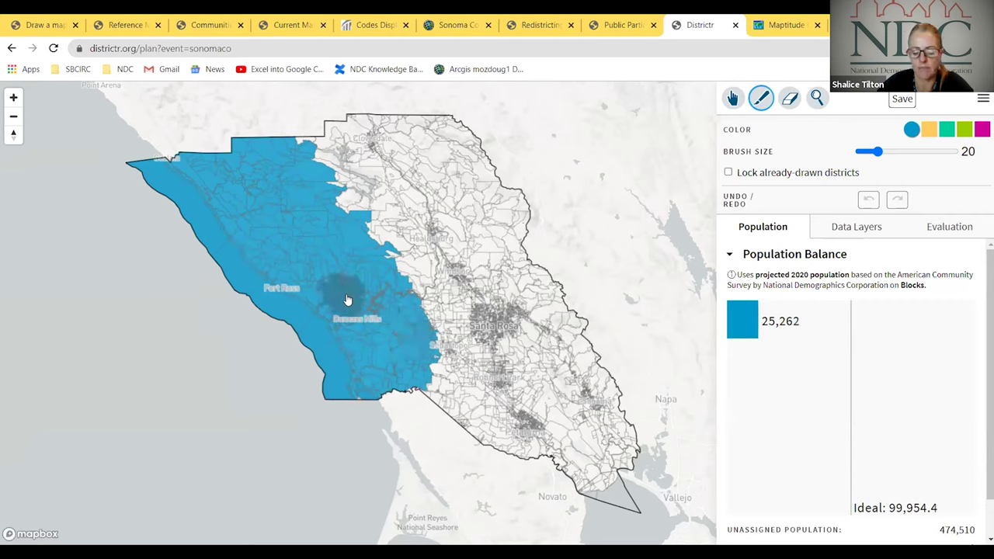
pyautogui.click(349, 299)
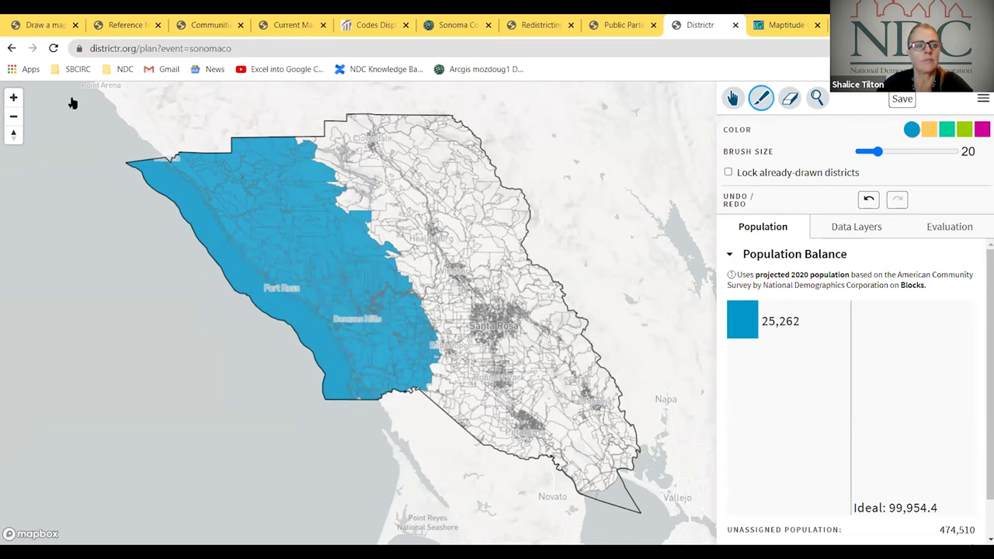
# - Extend the blue district east over Sebastopol and south to the county line near Bloomfield, using brush size 7
pyautogui.click(12, 99)
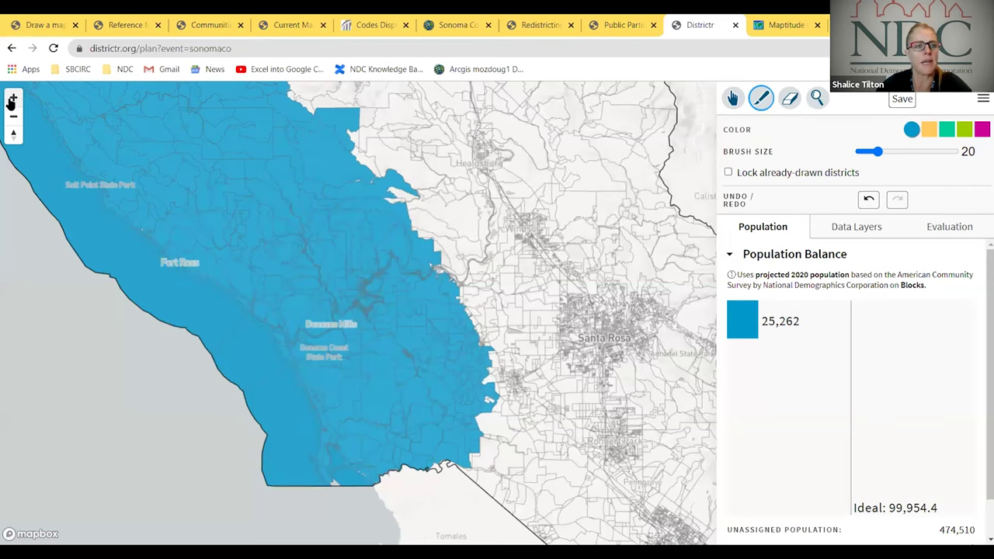
pyautogui.click(13, 98)
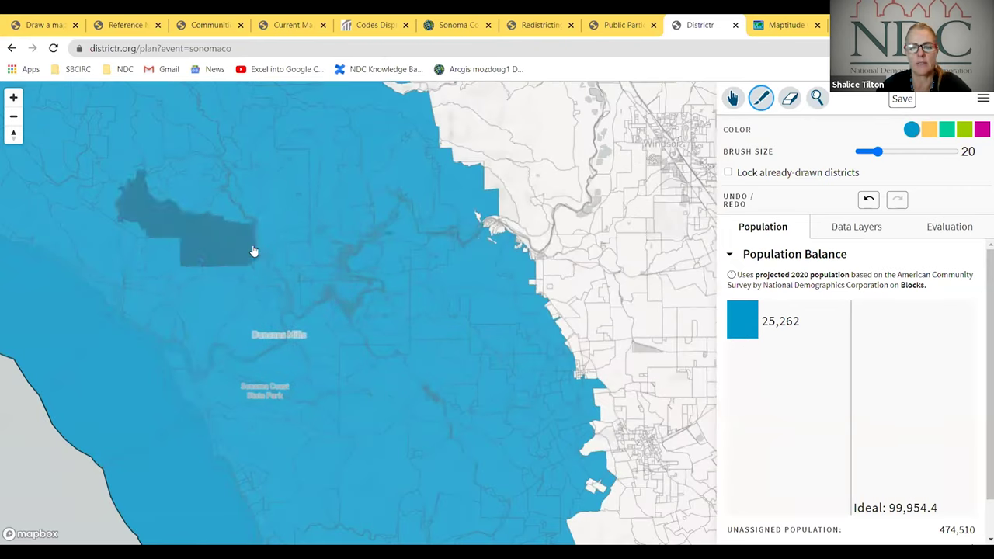
pyautogui.click(732, 98)
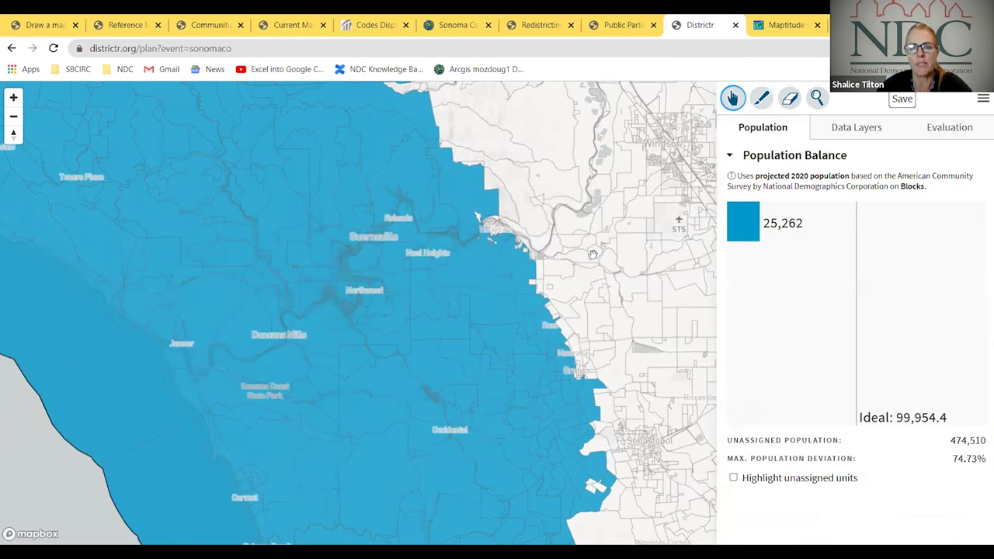
pyautogui.moveTo(640, 256); pyautogui.dragTo(500, 142)
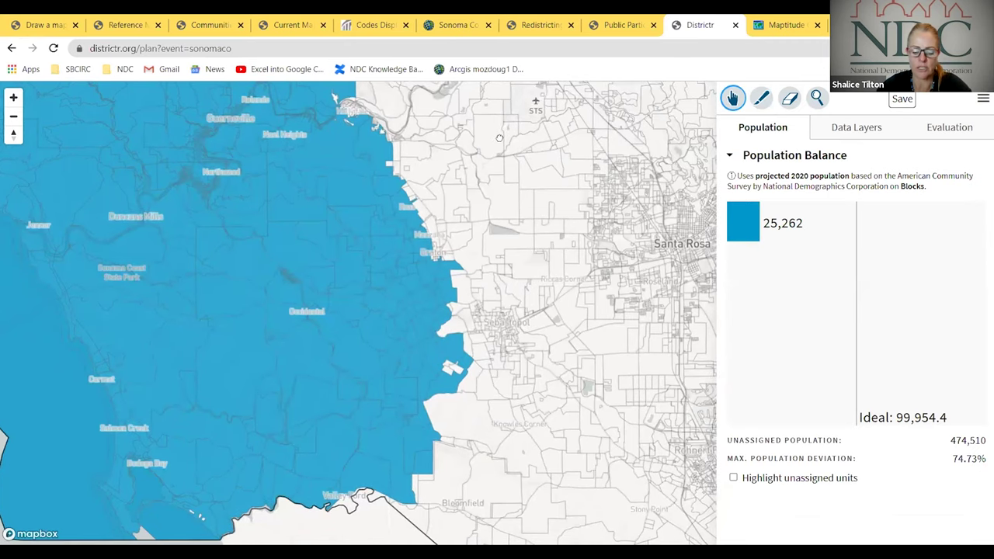
pyautogui.click(759, 98)
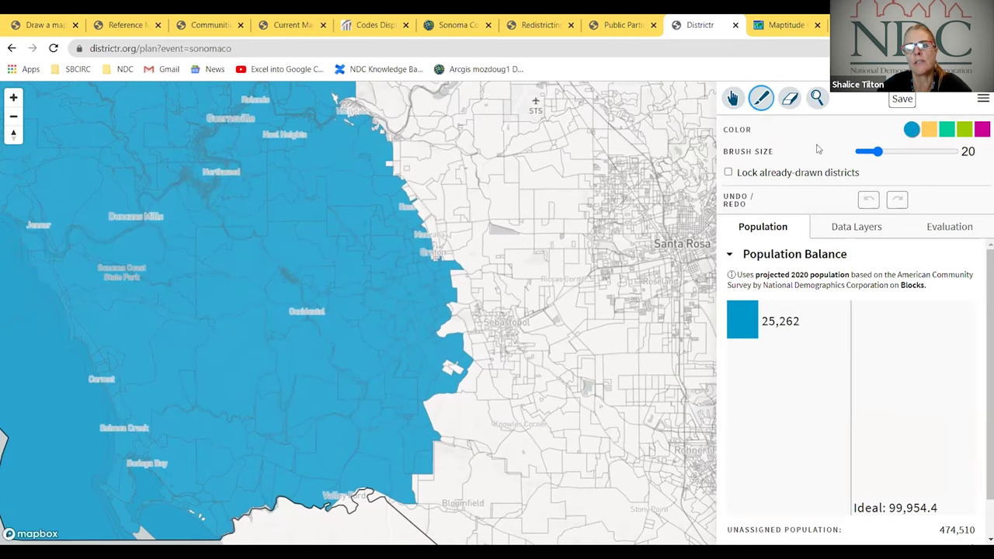
pyautogui.moveTo(878, 154); pyautogui.dragTo(862, 154)
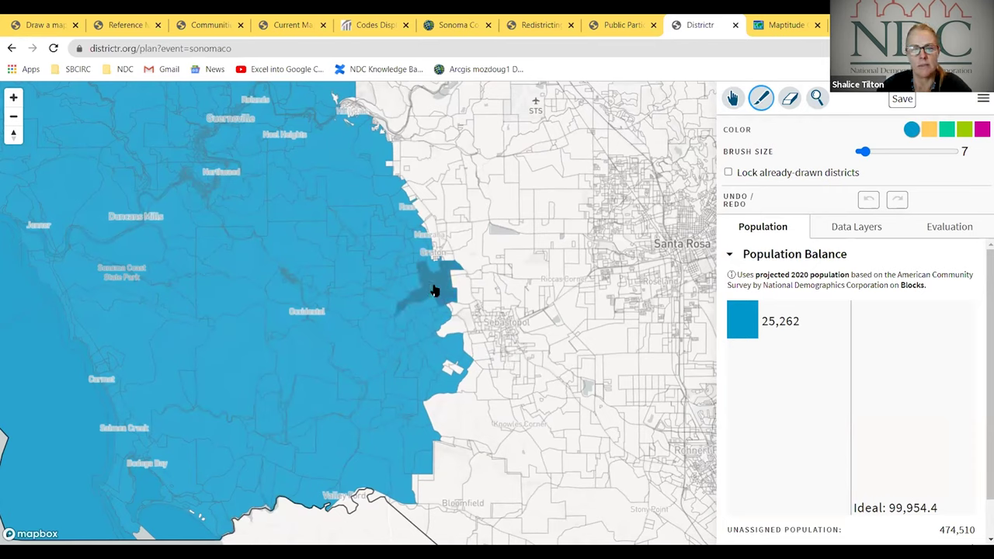
pyautogui.moveTo(455, 289)
pyautogui.mouseDown()
pyautogui.moveTo(489, 297)
pyautogui.moveTo(465, 292)
pyautogui.moveTo(506, 292)
pyautogui.moveTo(526, 334)
pyautogui.moveTo(503, 355)
pyautogui.moveTo(475, 351)
pyautogui.moveTo(506, 327)
pyautogui.moveTo(515, 326)
pyautogui.moveTo(505, 338)
pyautogui.moveTo(521, 338)
pyautogui.moveTo(492, 325)
pyautogui.moveTo(497, 315)
pyautogui.moveTo(485, 330)
pyautogui.moveTo(486, 321)
pyautogui.moveTo(458, 330)
pyautogui.moveTo(448, 316)
pyautogui.moveTo(505, 318)
pyautogui.moveTo(524, 297)
pyautogui.moveTo(520, 311)
pyautogui.moveTo(540, 311)
pyautogui.moveTo(544, 345)
pyautogui.moveTo(462, 359)
pyautogui.moveTo(437, 393)
pyautogui.moveTo(490, 364)
pyautogui.moveTo(558, 353)
pyautogui.moveTo(553, 383)
pyautogui.mouseUp()
pyautogui.moveTo(500, 409)
pyautogui.mouseDown()
pyautogui.moveTo(550, 394)
pyautogui.moveTo(510, 420)
pyautogui.moveTo(528, 361)
pyautogui.moveTo(491, 367)
pyautogui.moveTo(410, 432)
pyautogui.mouseUp()
pyautogui.moveTo(350, 491)
pyautogui.mouseDown()
pyautogui.moveTo(418, 473)
pyautogui.moveTo(402, 497)
pyautogui.moveTo(366, 487)
pyautogui.moveTo(402, 506)
pyautogui.mouseUp()
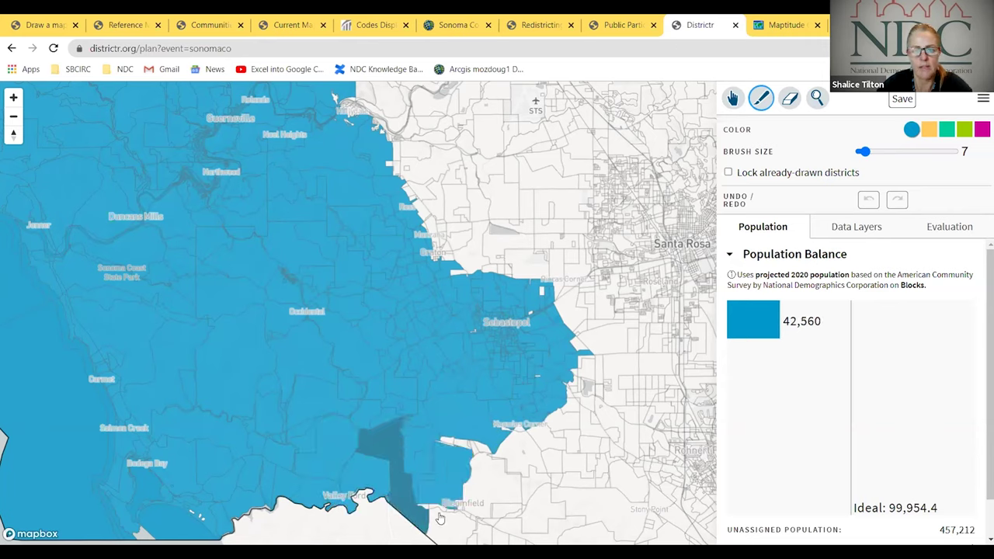
# - Extend the blue district over the area north of Sebastopol to Santa Rosa's western edge and south past Bloomfield towards Stony Point
pyautogui.moveTo(466, 504)
pyautogui.mouseDown()
pyautogui.moveTo(519, 450)
pyautogui.moveTo(459, 446)
pyautogui.moveTo(536, 439)
pyautogui.moveTo(572, 395)
pyautogui.moveTo(568, 362)
pyautogui.moveTo(527, 312)
pyautogui.moveTo(563, 326)
pyautogui.moveTo(469, 284)
pyautogui.moveTo(427, 238)
pyautogui.moveTo(446, 263)
pyautogui.moveTo(405, 201)
pyautogui.moveTo(457, 249)
pyautogui.moveTo(346, 129)
pyautogui.moveTo(334, 99)
pyautogui.moveTo(371, 118)
pyautogui.moveTo(365, 156)
pyautogui.moveTo(553, 430)
pyautogui.mouseUp()
pyautogui.moveTo(528, 470)
pyautogui.mouseDown()
pyautogui.moveTo(502, 495)
pyautogui.moveTo(514, 455)
pyautogui.mouseUp()
pyautogui.moveTo(589, 392)
pyautogui.mouseDown()
pyautogui.moveTo(547, 469)
pyautogui.moveTo(516, 499)
pyautogui.moveTo(531, 489)
pyautogui.moveTo(577, 340)
pyautogui.moveTo(550, 286)
pyautogui.moveTo(578, 312)
pyautogui.moveTo(565, 271)
pyautogui.moveTo(597, 325)
pyautogui.moveTo(587, 260)
pyautogui.moveTo(600, 272)
pyautogui.moveTo(599, 289)
pyautogui.moveTo(573, 250)
pyautogui.moveTo(537, 264)
pyautogui.moveTo(467, 267)
pyautogui.moveTo(527, 248)
pyautogui.moveTo(550, 281)
pyautogui.moveTo(599, 253)
pyautogui.moveTo(610, 306)
pyautogui.moveTo(638, 333)
pyautogui.moveTo(630, 274)
pyautogui.moveTo(596, 252)
pyautogui.moveTo(590, 225)
pyautogui.moveTo(590, 239)
pyautogui.moveTo(526, 234)
pyautogui.moveTo(562, 213)
pyautogui.moveTo(453, 218)
pyautogui.moveTo(518, 299)
pyautogui.mouseUp()
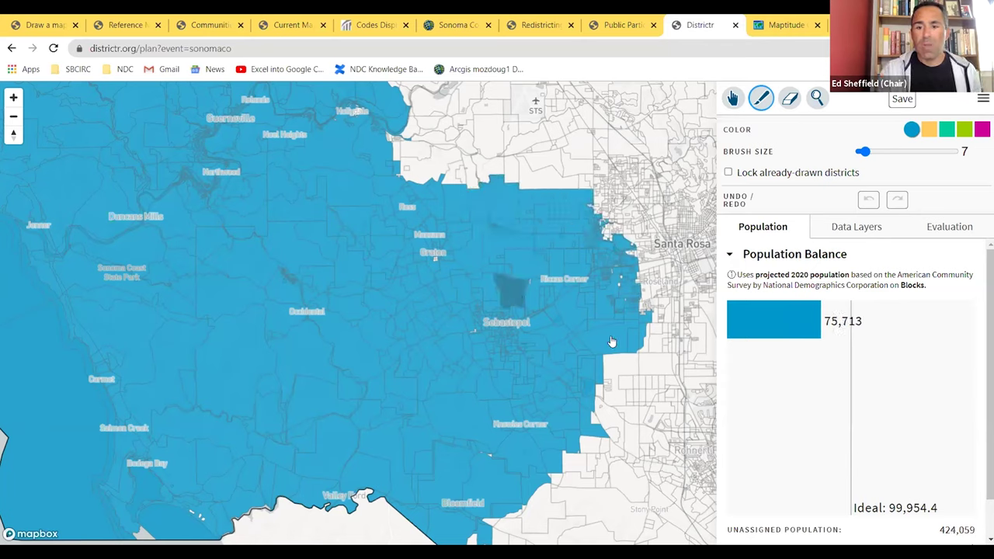
pyautogui.moveTo(572, 444); pyautogui.dragTo(572, 473)
pyautogui.moveTo(603, 427)
pyautogui.mouseDown()
pyautogui.moveTo(612, 388)
pyautogui.moveTo(552, 478)
pyautogui.moveTo(499, 514)
pyautogui.moveTo(588, 468)
pyautogui.mouseUp()
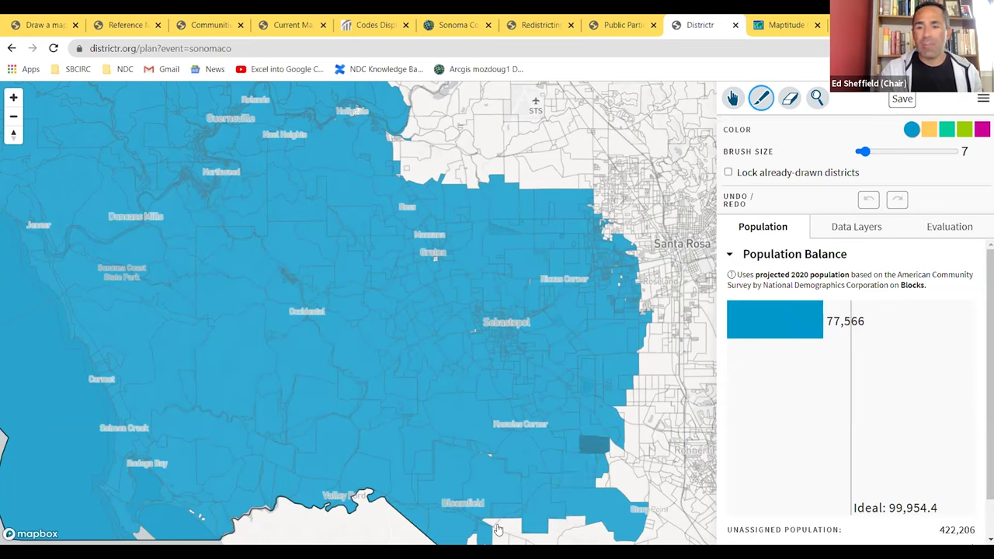
pyautogui.moveTo(497, 530); pyautogui.dragTo(491, 531)
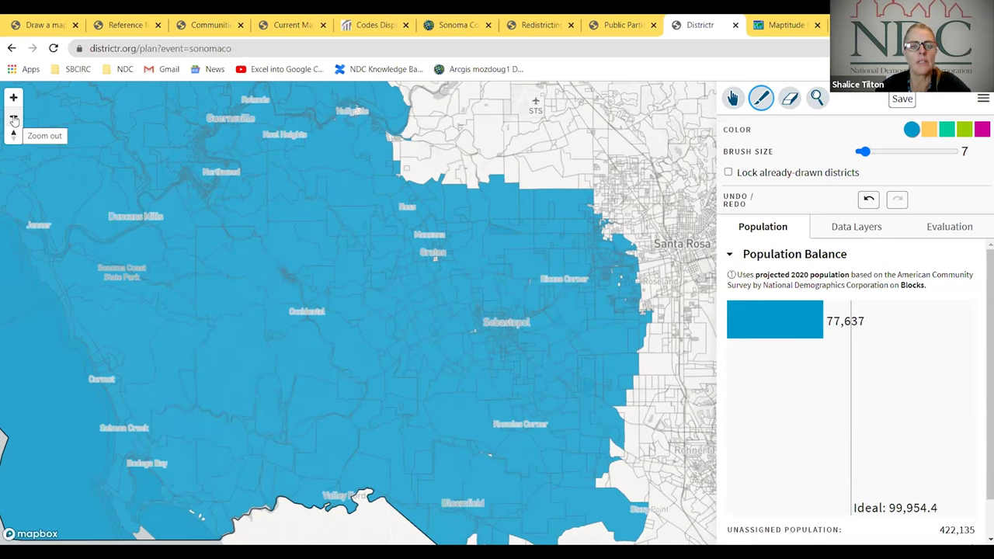
# - Paint the county's northern edge around Cloverdale in the yellow-orange district colour and lock already-drawn districts
pyautogui.hotkey('shift', '-')
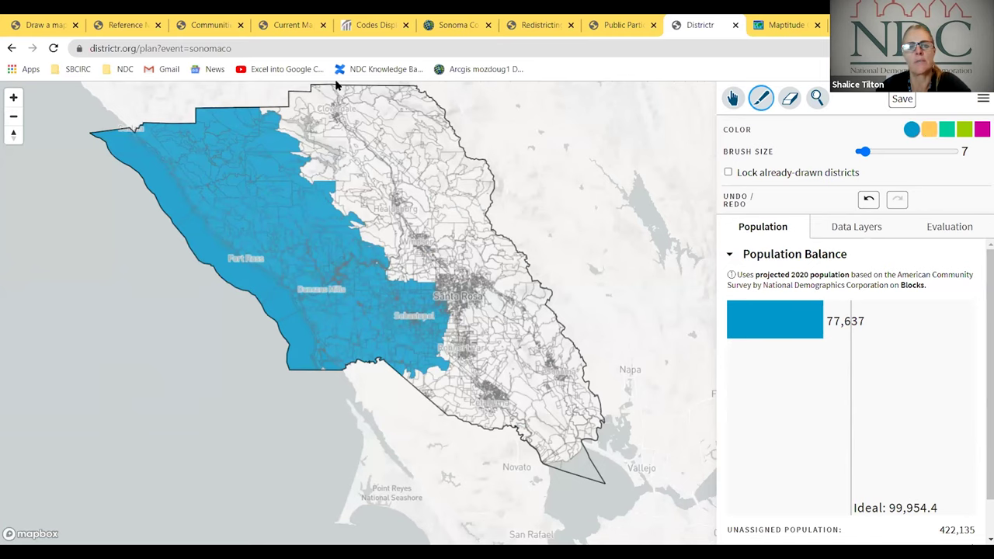
pyautogui.click(287, 113)
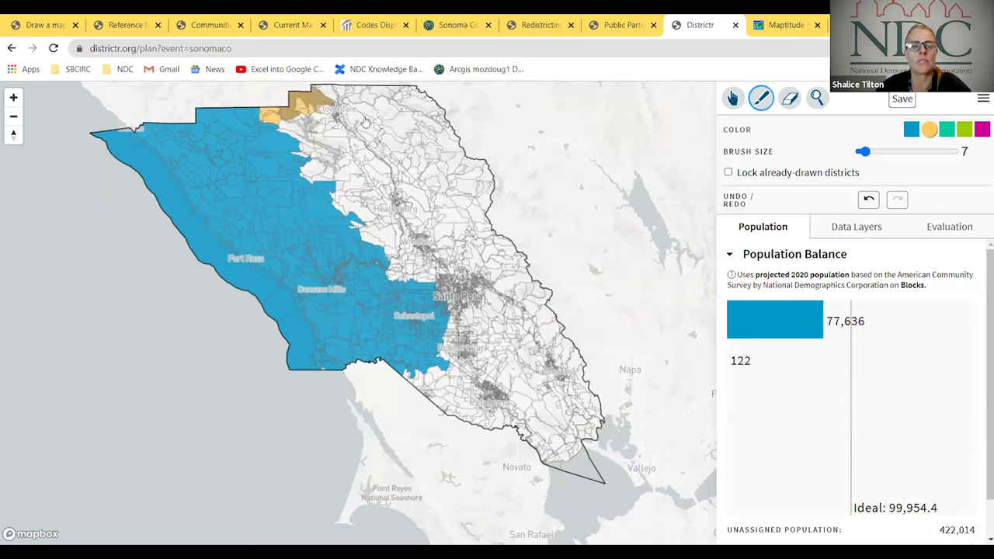
pyautogui.moveTo(365, 122); pyautogui.dragTo(408, 109)
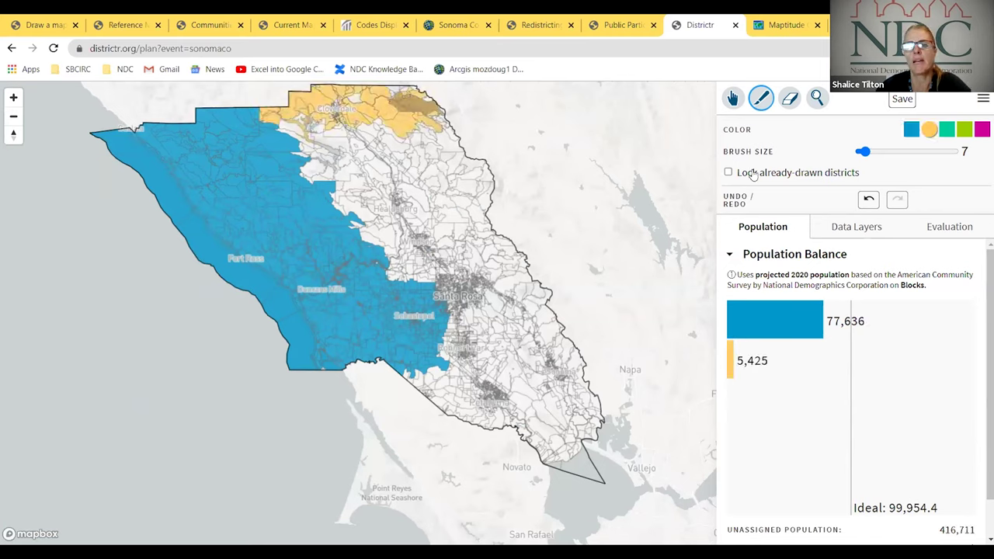
pyautogui.click(728, 173)
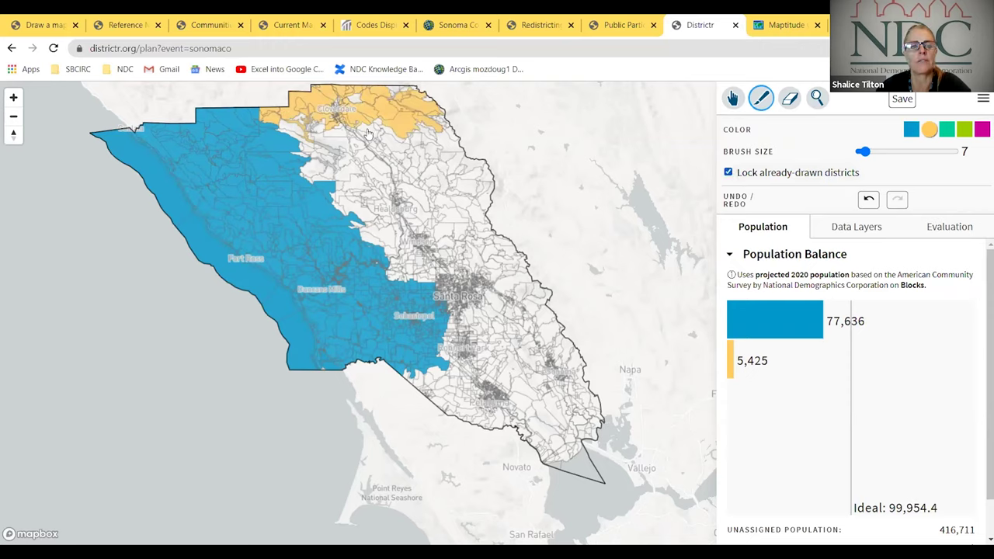
# - Extend the yellow-orange district south through Healdsburg and Windsor to northern Santa Rosa, raising the brush size to 49
pyautogui.moveTo(370, 134); pyautogui.dragTo(386, 166)
pyautogui.moveTo(303, 128); pyautogui.dragTo(388, 171)
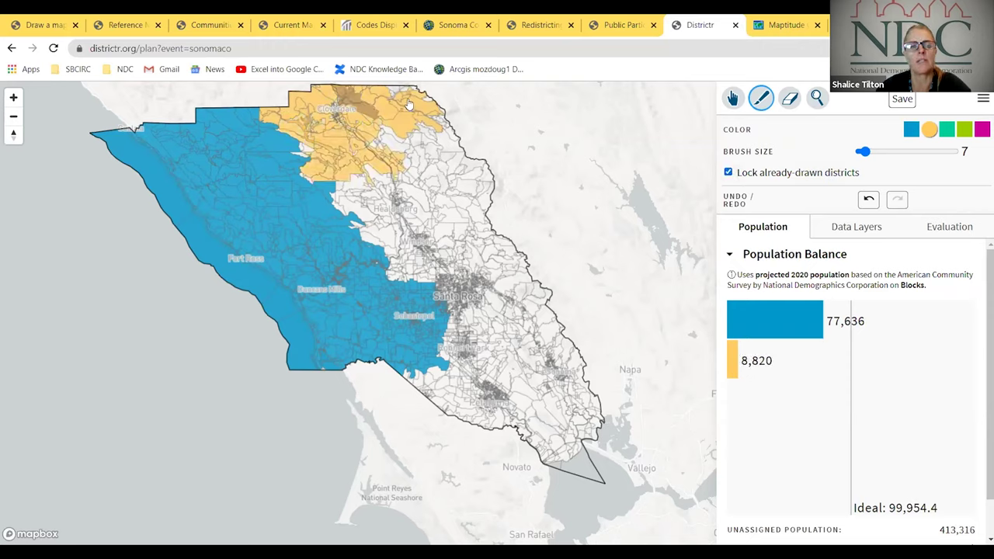
pyautogui.click(428, 158)
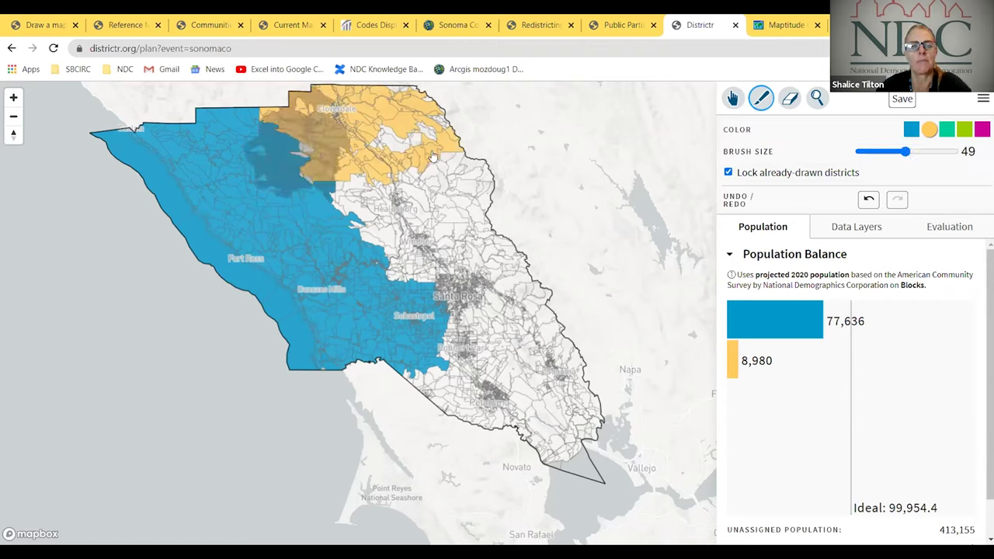
pyautogui.moveTo(373, 136)
pyautogui.mouseDown()
pyautogui.moveTo(413, 132)
pyautogui.moveTo(383, 223)
pyautogui.moveTo(503, 202)
pyautogui.moveTo(408, 239)
pyautogui.moveTo(462, 240)
pyautogui.moveTo(451, 244)
pyautogui.moveTo(432, 226)
pyautogui.moveTo(416, 249)
pyautogui.moveTo(471, 235)
pyautogui.moveTo(385, 219)
pyautogui.moveTo(410, 215)
pyautogui.mouseUp()
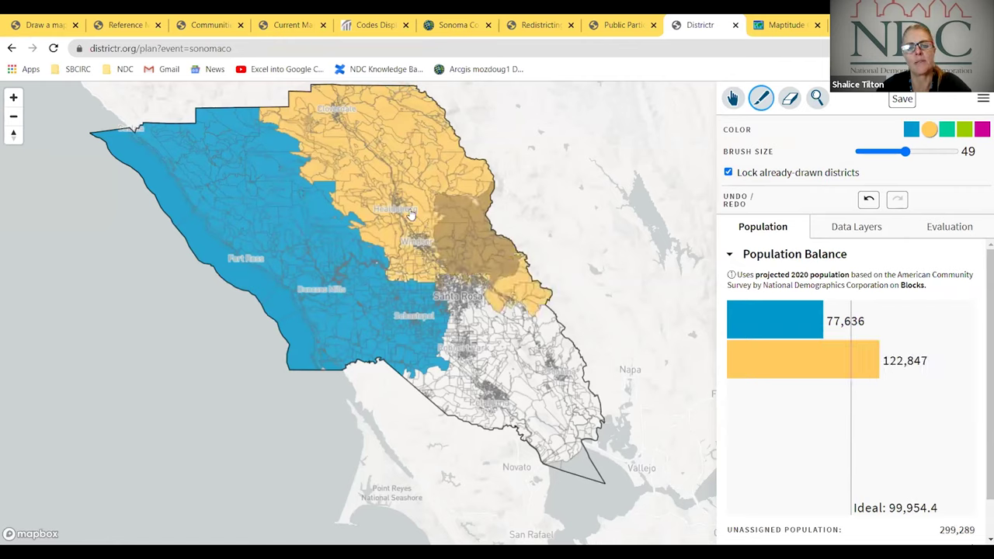
pyautogui.click(447, 255)
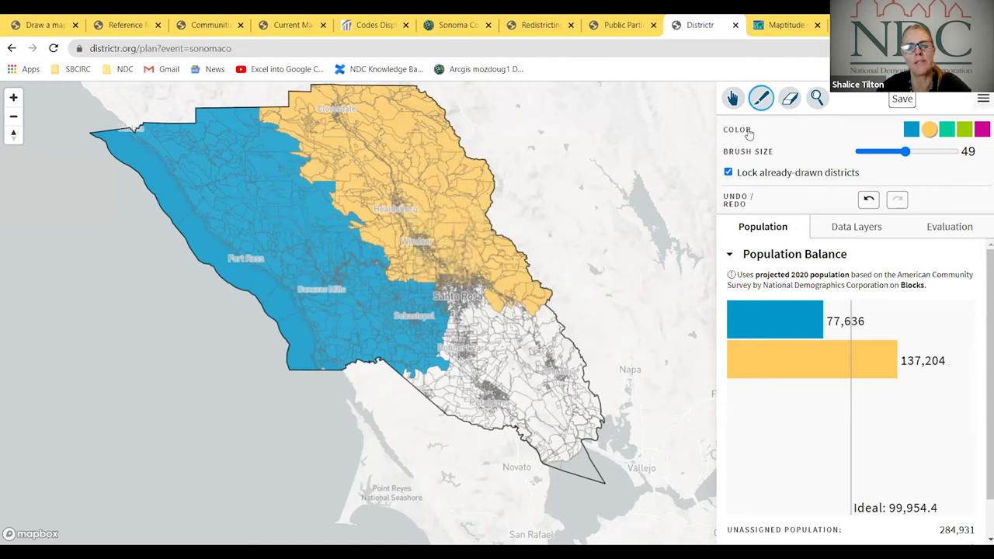
# - Erase the district assignments along Santa Rosa's western and northern edges with eraser size 11
pyautogui.click(789, 98)
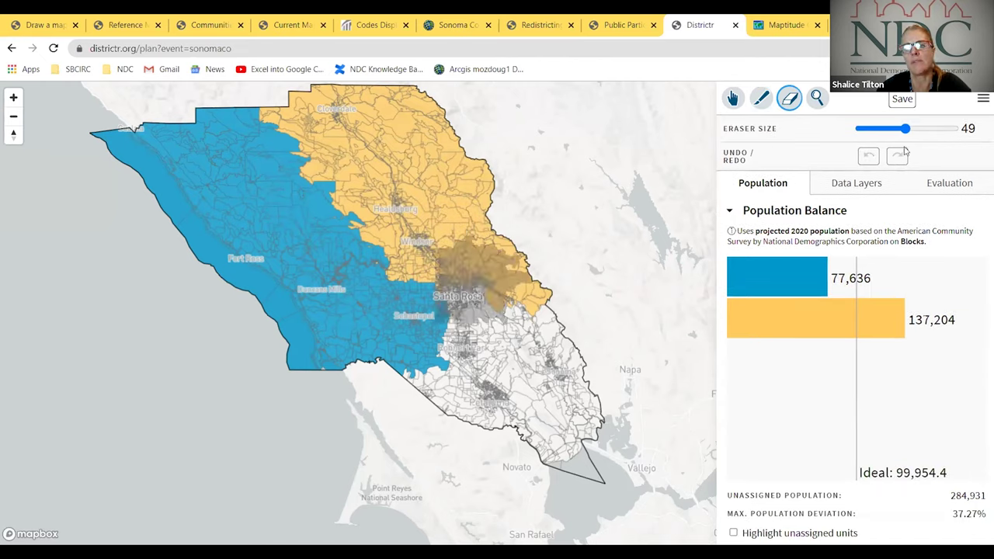
pyautogui.moveTo(904, 128); pyautogui.dragTo(867, 132)
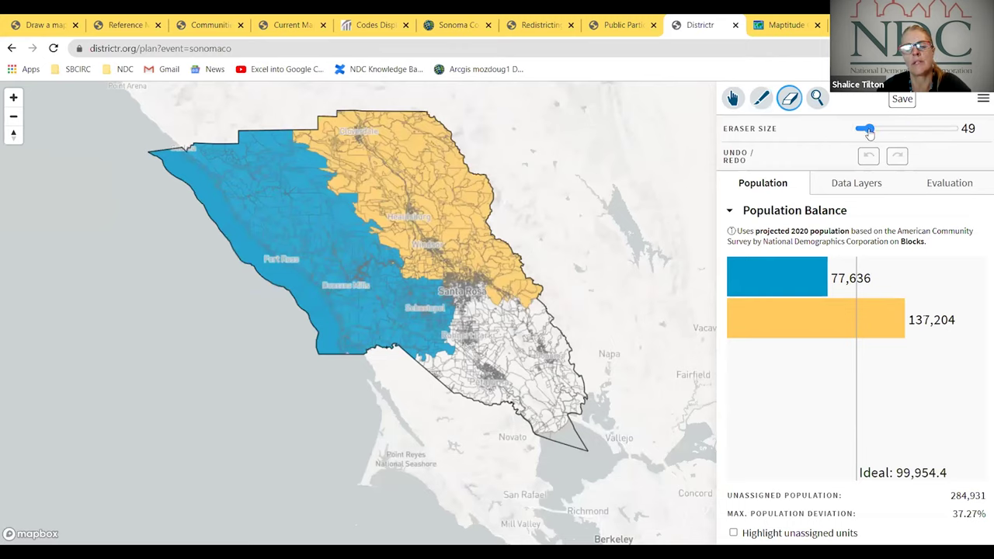
pyautogui.moveTo(451, 308)
pyautogui.mouseDown()
pyautogui.moveTo(461, 292)
pyautogui.moveTo(489, 285)
pyautogui.moveTo(471, 291)
pyautogui.moveTo(503, 300)
pyautogui.moveTo(509, 288)
pyautogui.mouseUp()
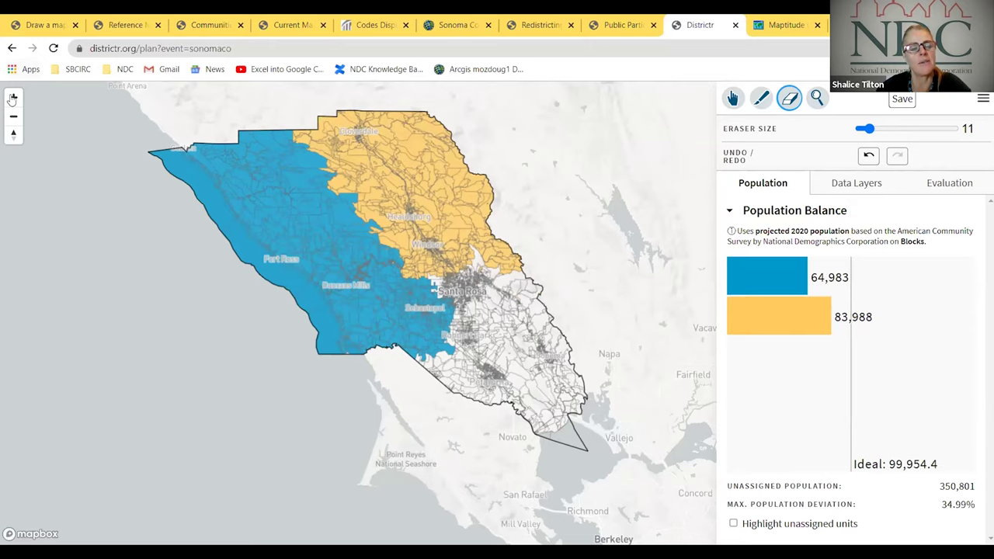
# - Paint western Santa Rosa and Roseland in the green district colour with brush size 11, filling up to the blue and yellow-orange districts
pyautogui.scroll(3, 388, 311)
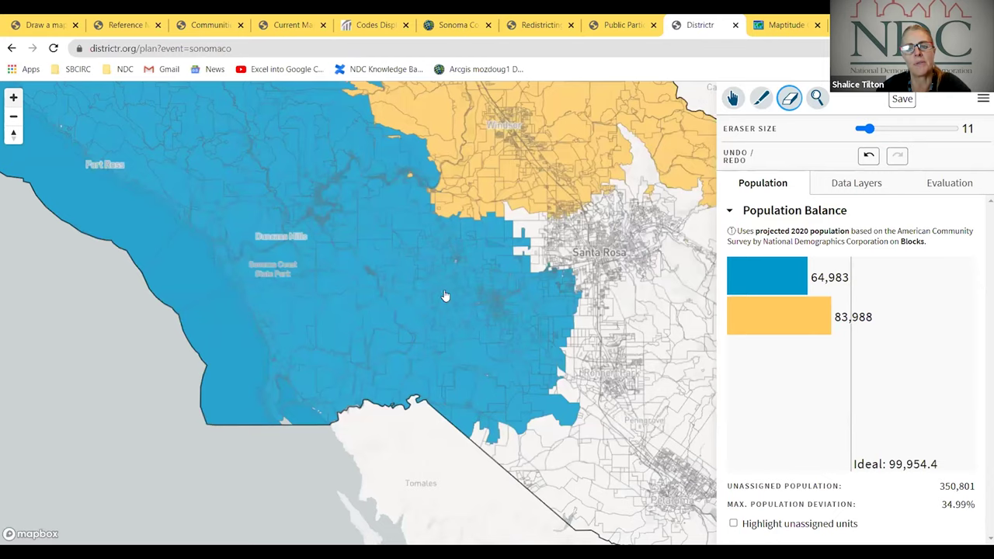
pyautogui.scroll(2, 419, 308)
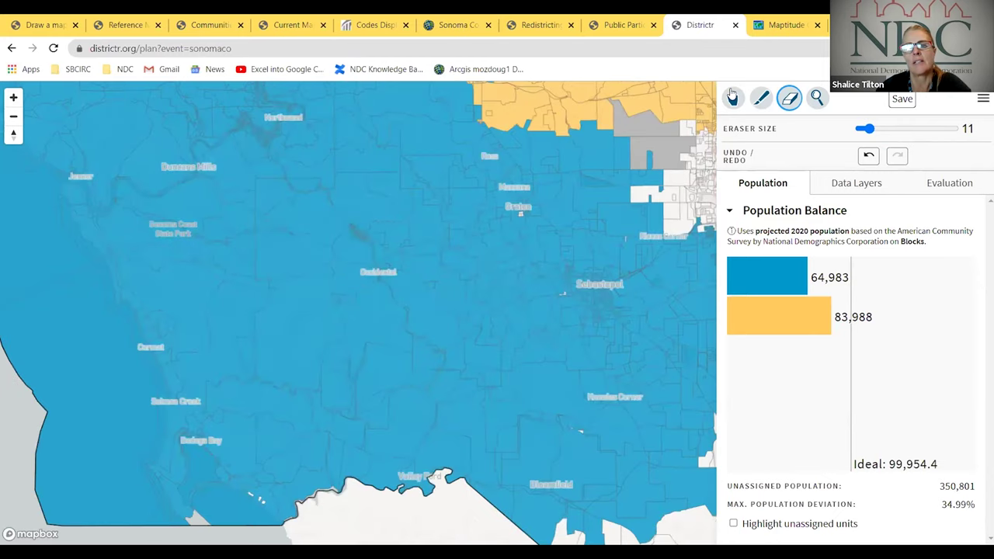
pyautogui.press('h')
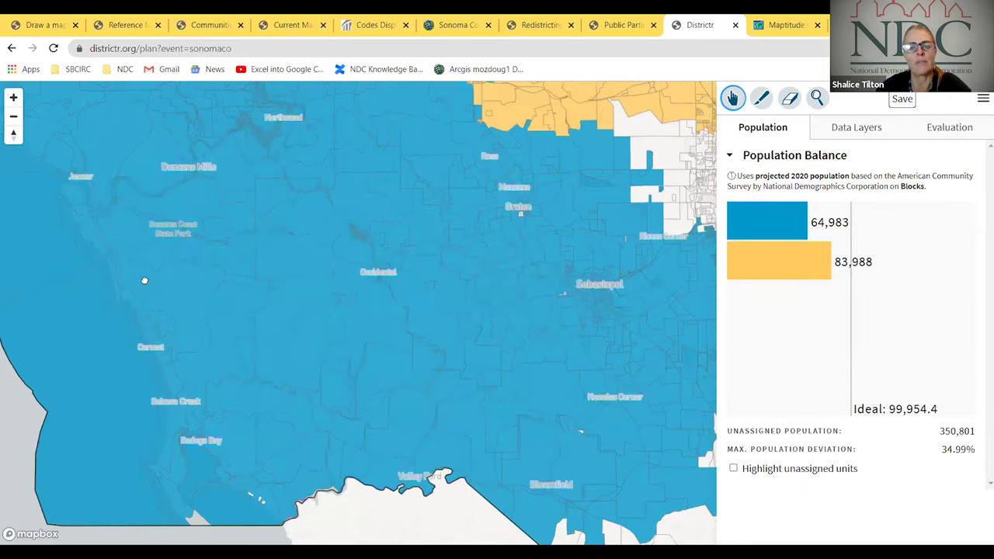
pyautogui.moveTo(138, 285); pyautogui.dragTo(194, 489)
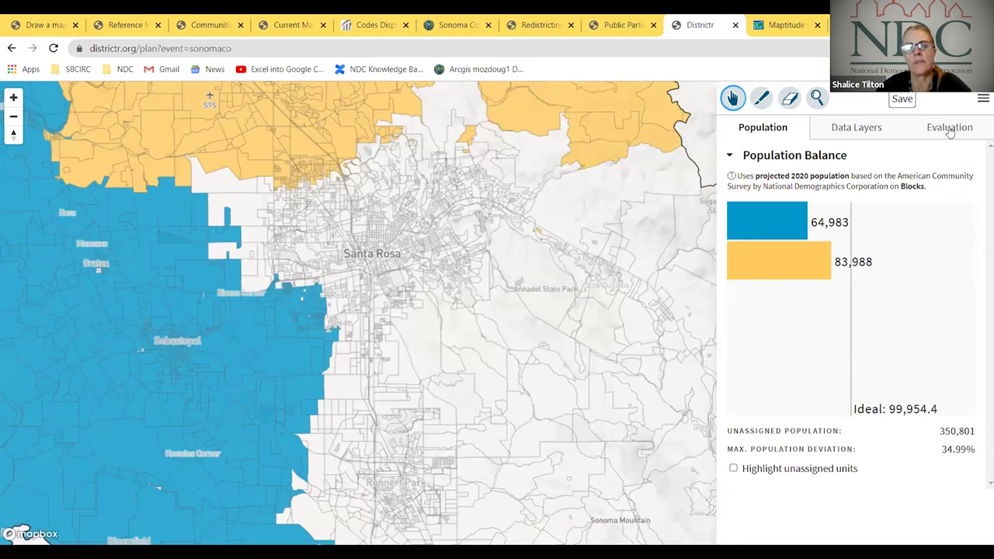
pyautogui.press('p')
pyautogui.moveTo(266, 193); pyautogui.dragTo(281, 230)
pyautogui.moveTo(268, 278)
pyautogui.mouseDown()
pyautogui.moveTo(308, 282)
pyautogui.moveTo(320, 262)
pyautogui.moveTo(272, 273)
pyautogui.moveTo(318, 283)
pyautogui.moveTo(355, 261)
pyautogui.mouseUp()
pyautogui.moveTo(356, 307)
pyautogui.mouseDown()
pyautogui.moveTo(325, 317)
pyautogui.moveTo(349, 321)
pyautogui.moveTo(339, 292)
pyautogui.moveTo(359, 276)
pyautogui.moveTo(325, 225)
pyautogui.moveTo(335, 181)
pyautogui.moveTo(336, 226)
pyautogui.moveTo(300, 210)
pyautogui.moveTo(323, 281)
pyautogui.moveTo(374, 266)
pyautogui.mouseUp()
pyautogui.moveTo(346, 311)
pyautogui.mouseDown()
pyautogui.moveTo(376, 311)
pyautogui.moveTo(342, 181)
pyautogui.moveTo(359, 219)
pyautogui.moveTo(372, 328)
pyautogui.moveTo(360, 199)
pyautogui.moveTo(405, 305)
pyautogui.moveTo(301, 280)
pyautogui.mouseUp()
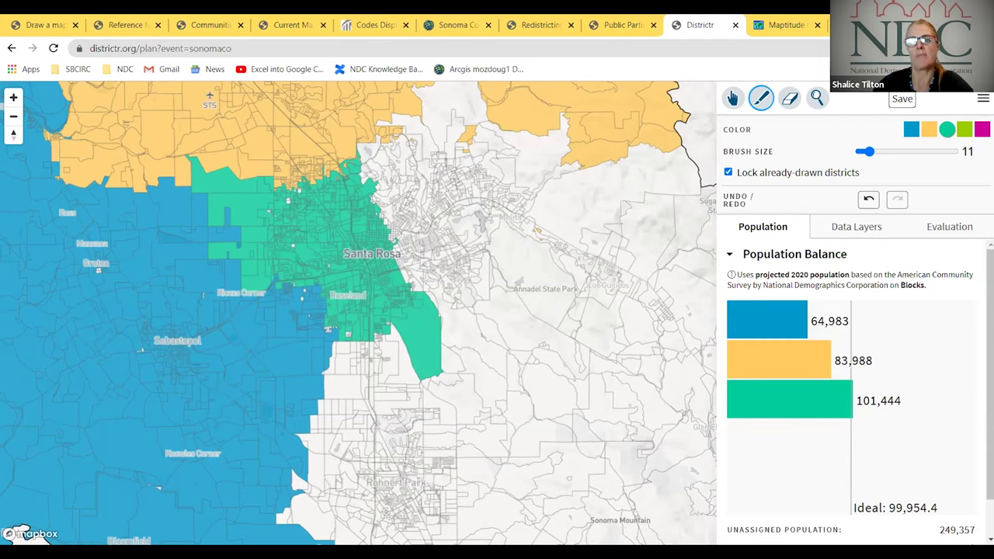
# - Erase the long block protruding from the green district southeast of Santa Rosa with eraser size 3
pyautogui.click(788, 99)
pyautogui.moveTo(866, 129); pyautogui.dragTo(862, 132)
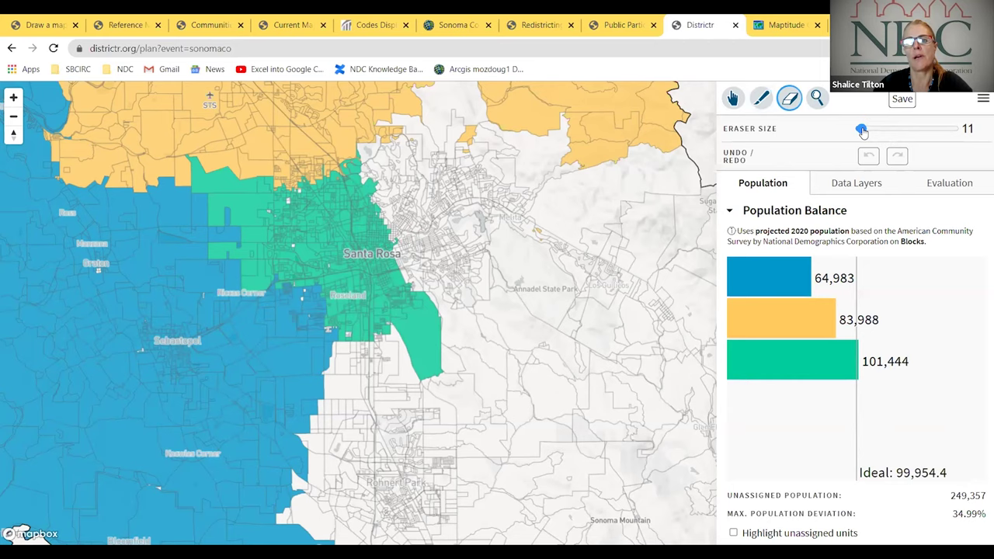
pyautogui.click(431, 349)
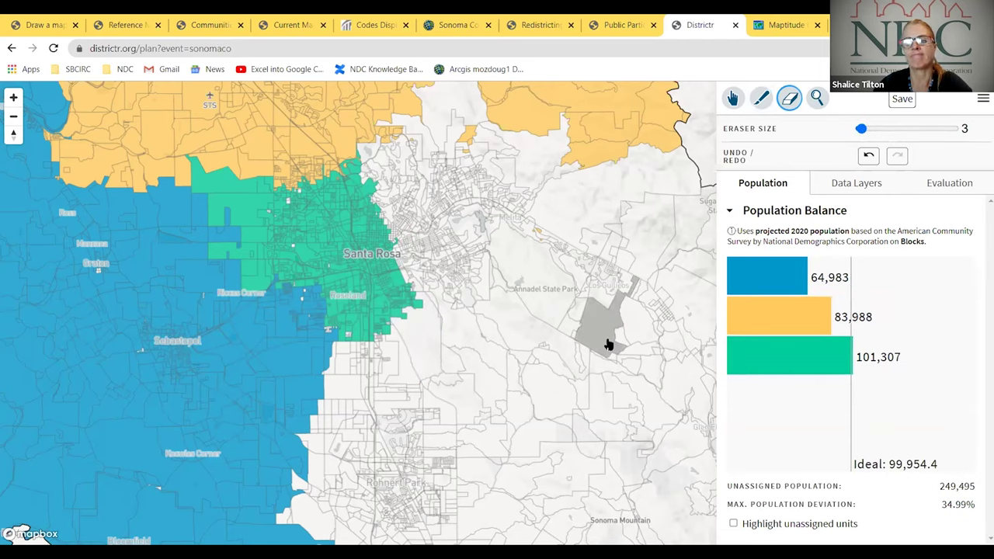
# - Save the plan, select the Work in Progress option, and display the Citizen Voting Age Population by Race evaluation
pyautogui.click(903, 99)
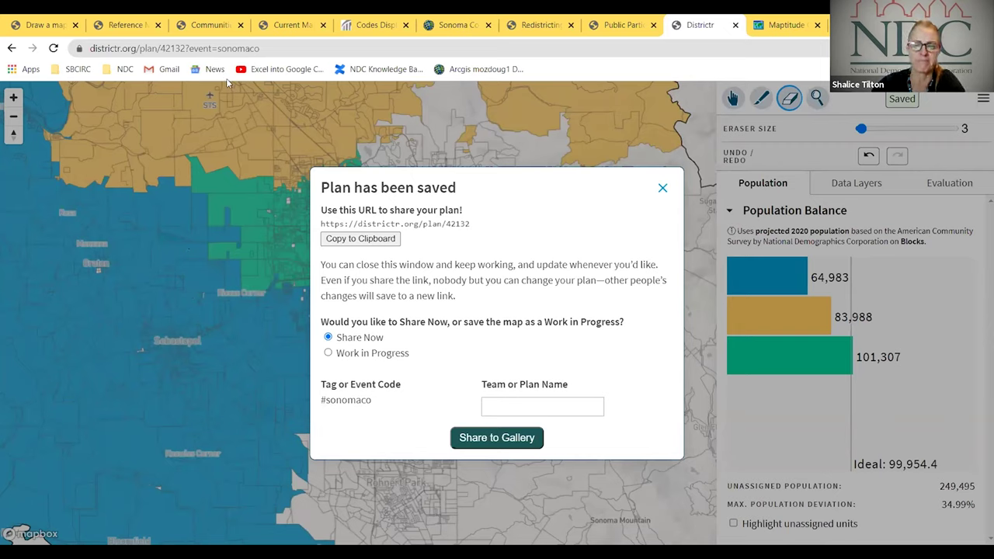
pyautogui.click(328, 353)
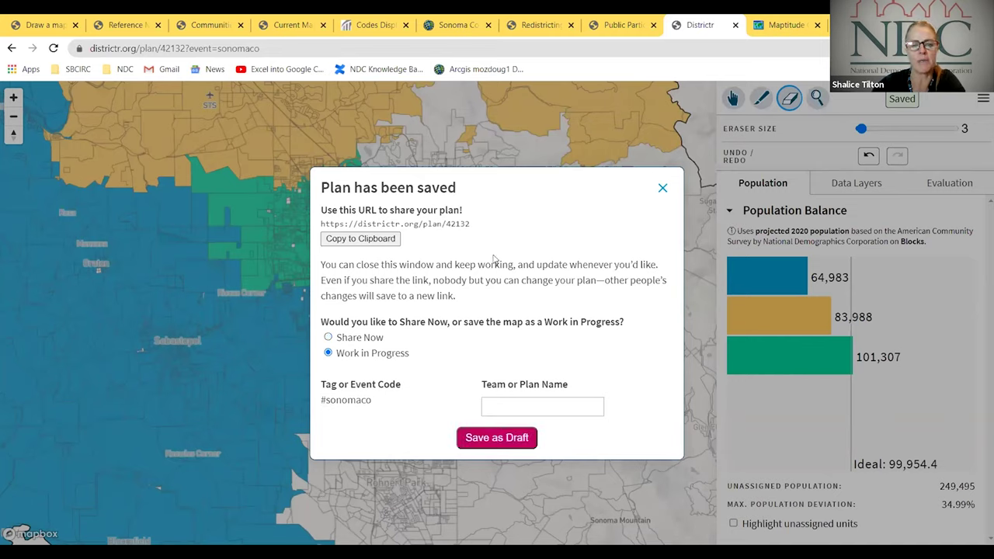
pyautogui.click(661, 189)
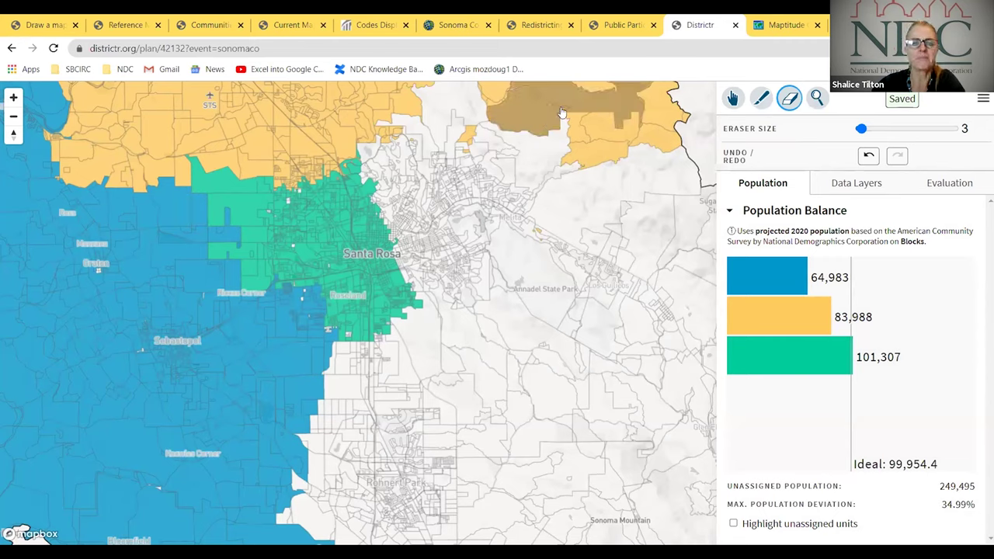
pyautogui.click(959, 191)
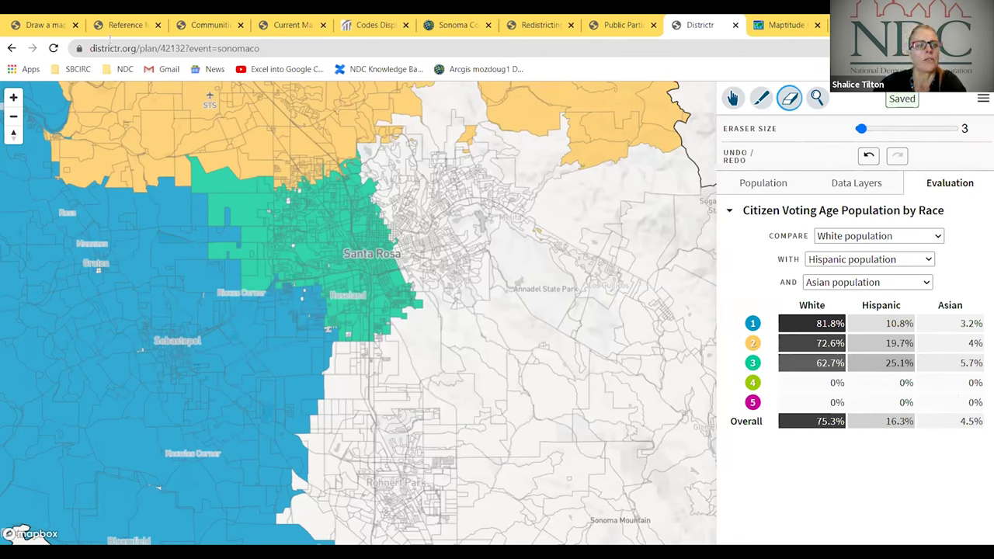
# - Open the Maptitude Online Redistricting mapping tool from the county's Draw a map page and view its new-user registration
pyautogui.click(47, 27)
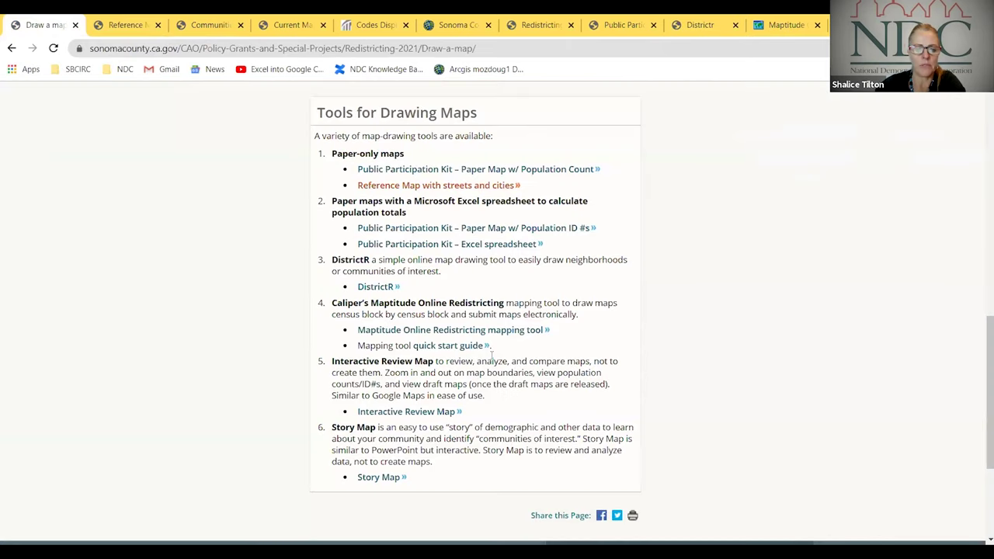
pyautogui.click(382, 331)
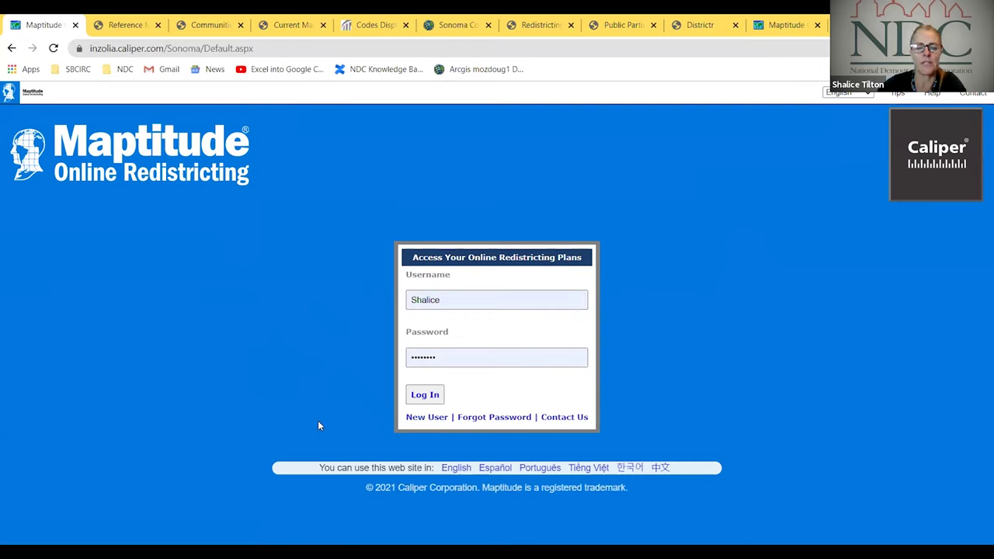
pyautogui.click(435, 419)
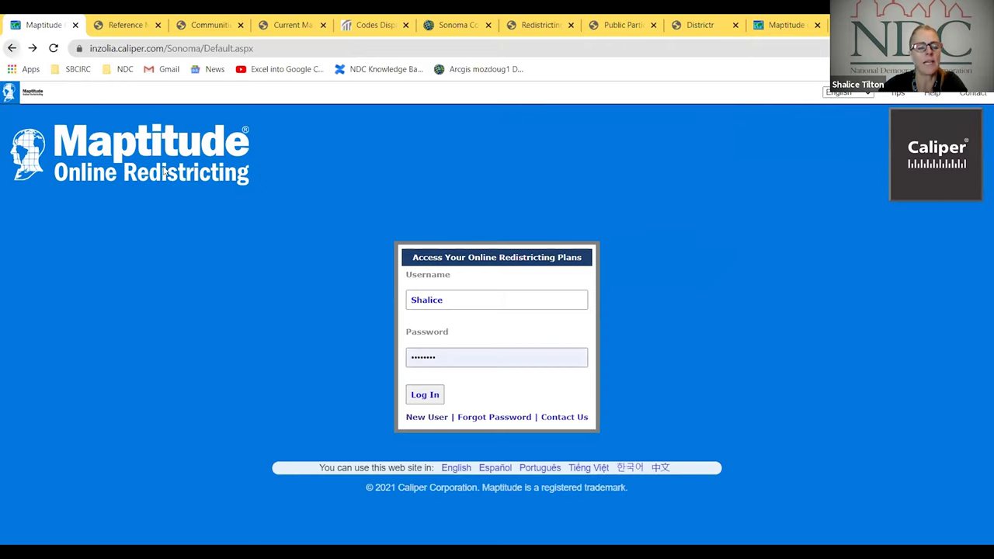
# - Log in to the redistricting account and delete the existing plan from My Plans
pyautogui.click(429, 397)
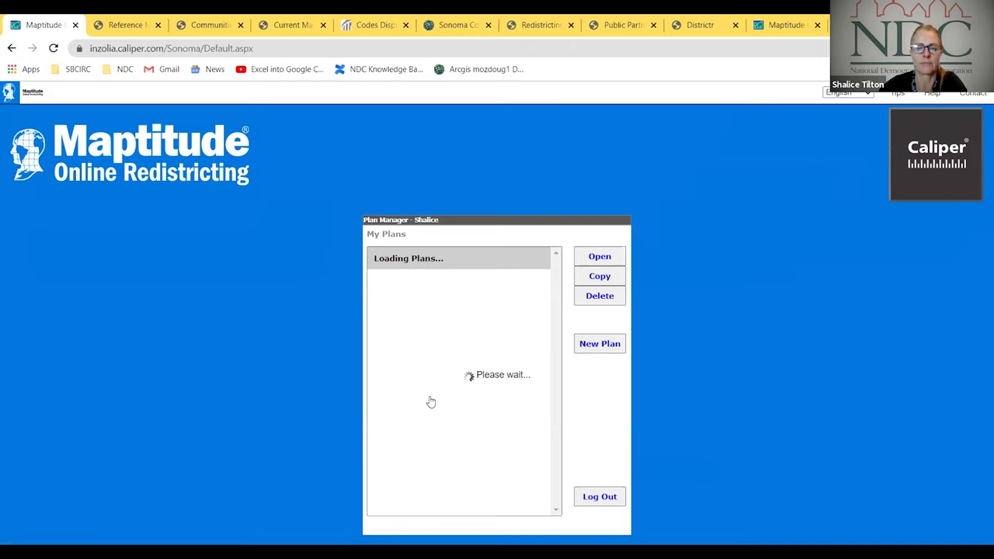
pyautogui.click(596, 298)
pyautogui.click(277, 250)
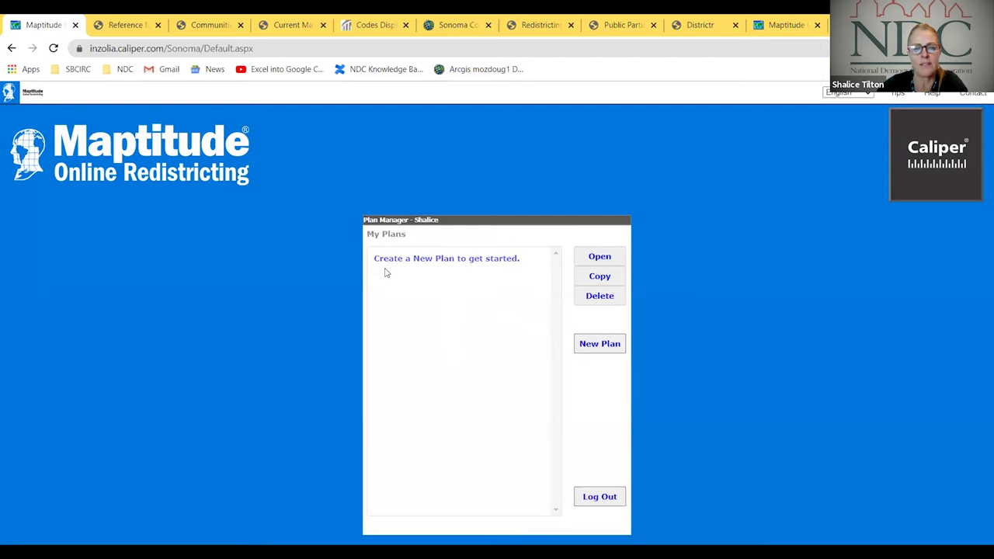
# - Create a new plan from the blank map starting point and name it "My blank map 9-1"
pyautogui.click(596, 343)
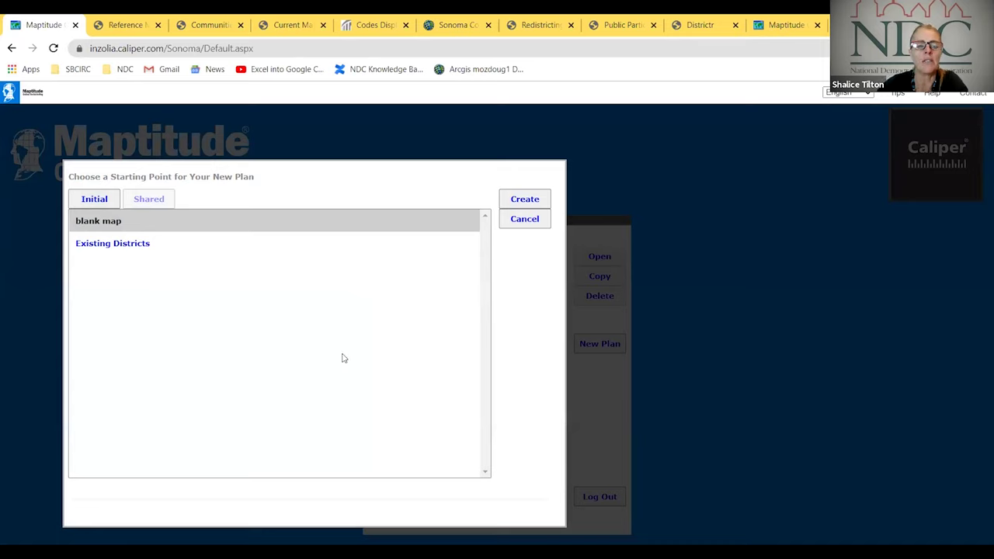
pyautogui.click(109, 224)
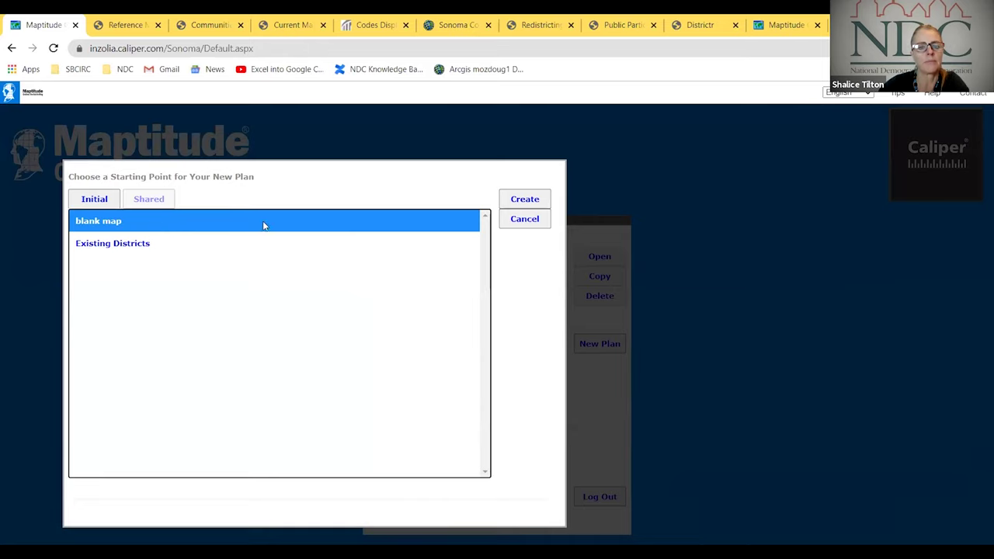
pyautogui.click(528, 199)
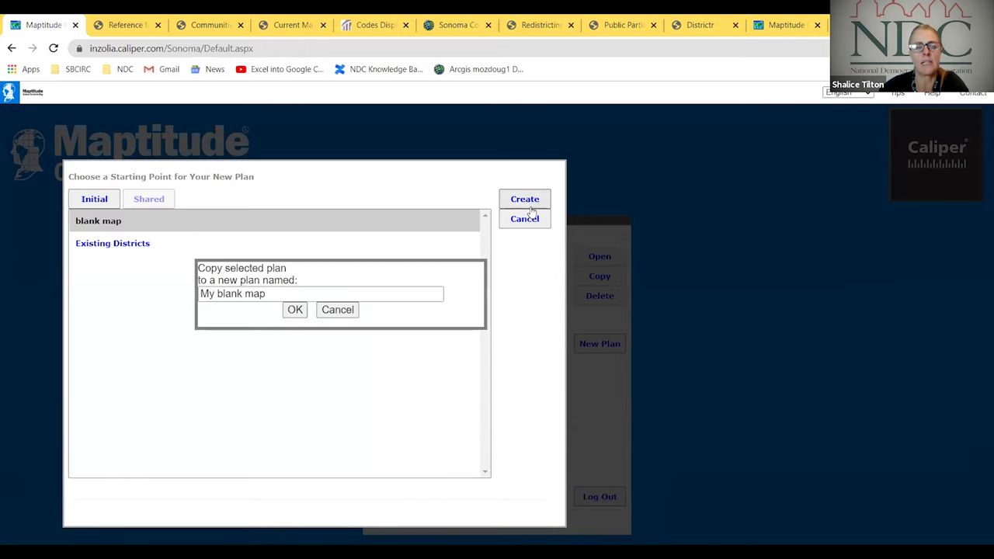
pyautogui.click(283, 295)
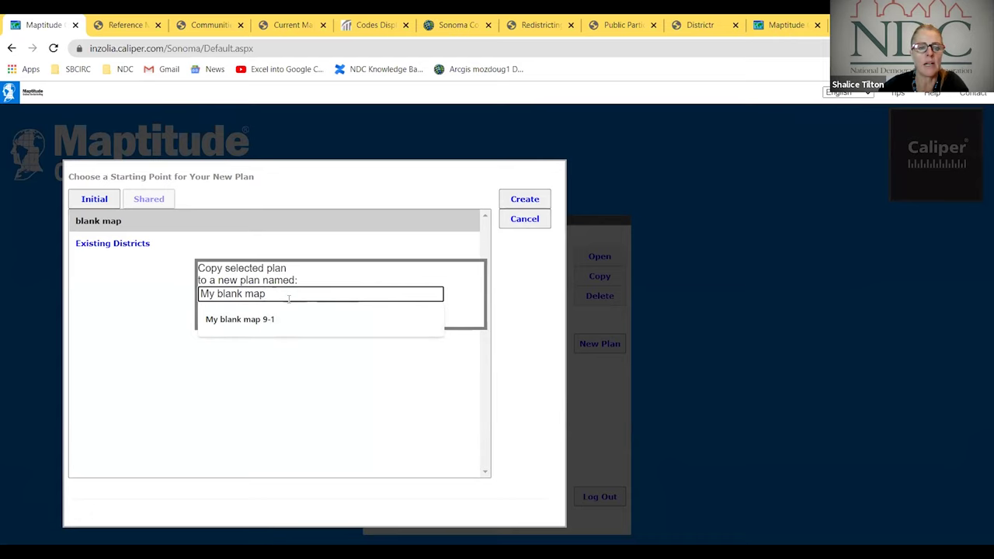
pyautogui.click(257, 320)
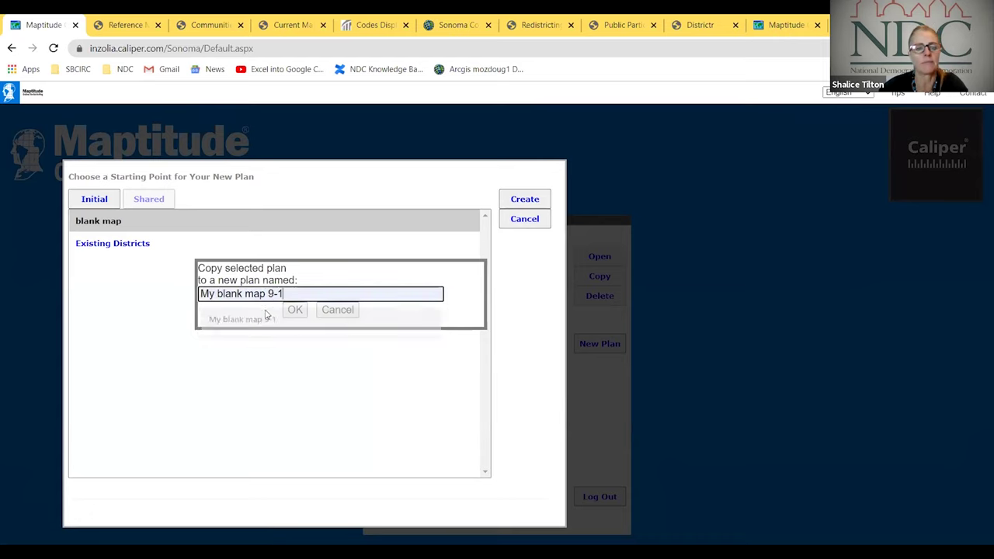
pyautogui.click(295, 310)
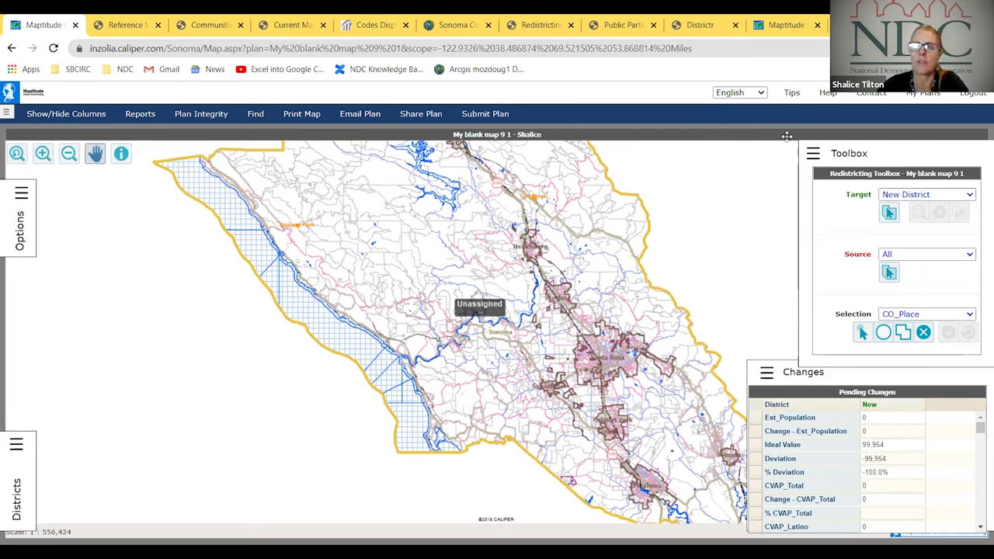
# - View the Quick Start Guide and step through the on-screen tips from the language choice to the Selection layer
pyautogui.click(827, 93)
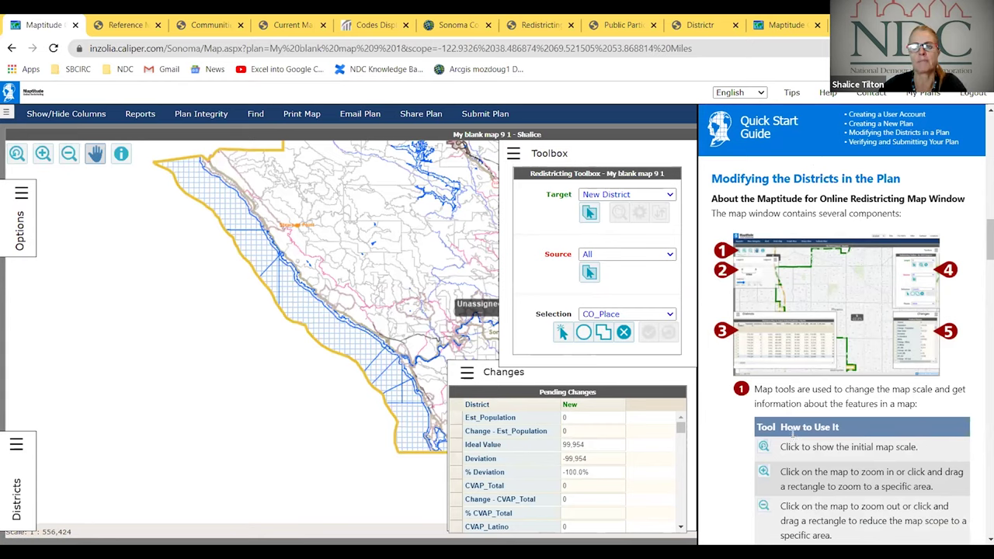
pyautogui.click(828, 92)
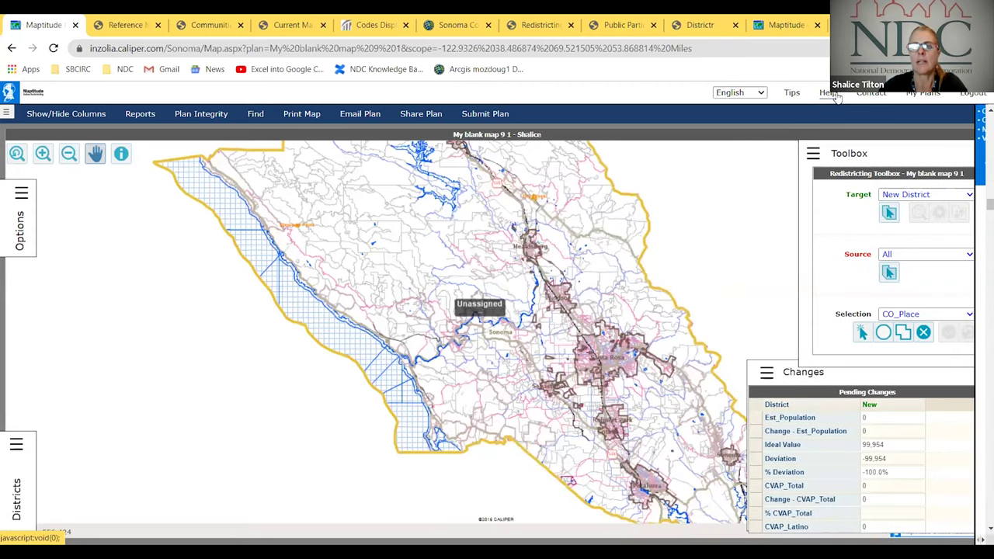
pyautogui.click(792, 94)
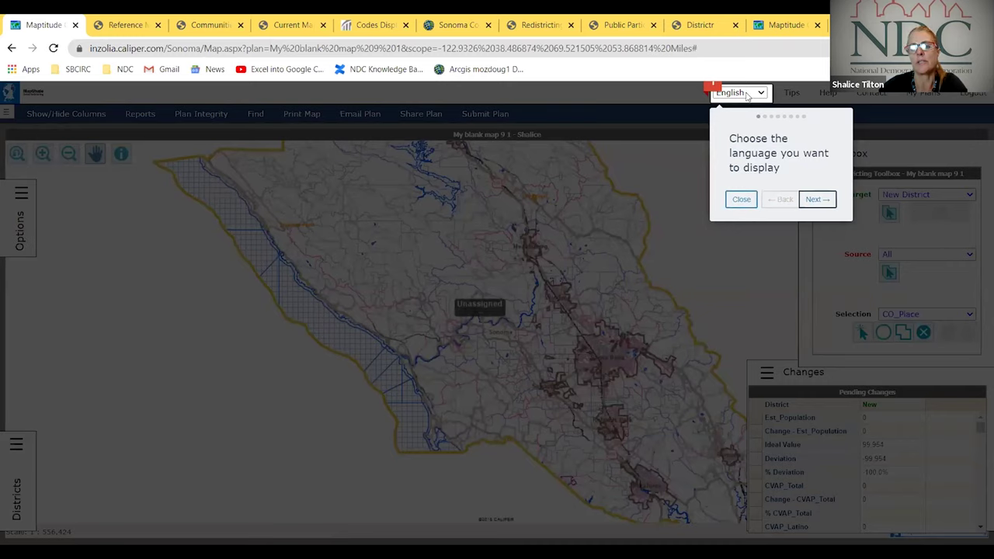
pyautogui.click(816, 201)
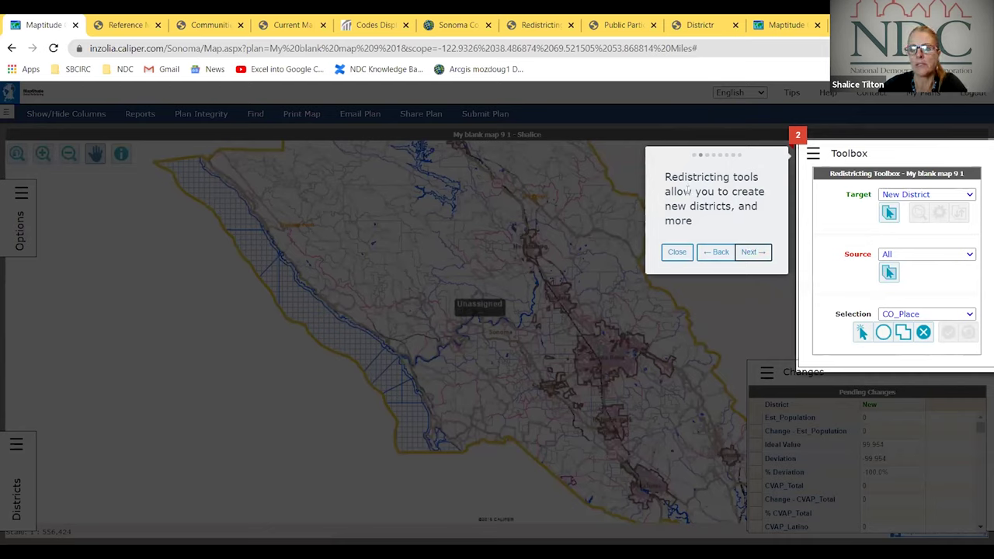
pyautogui.click(746, 253)
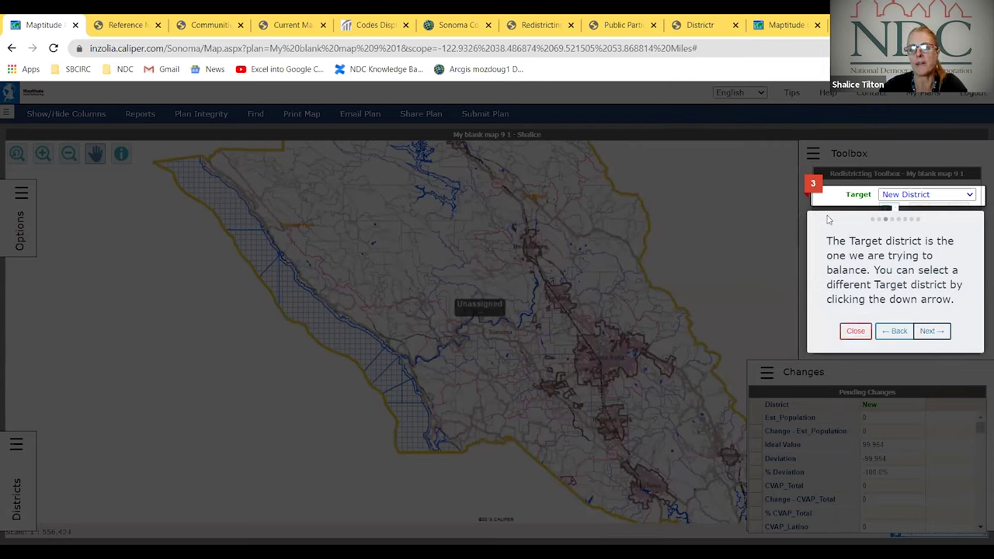
pyautogui.click(933, 331)
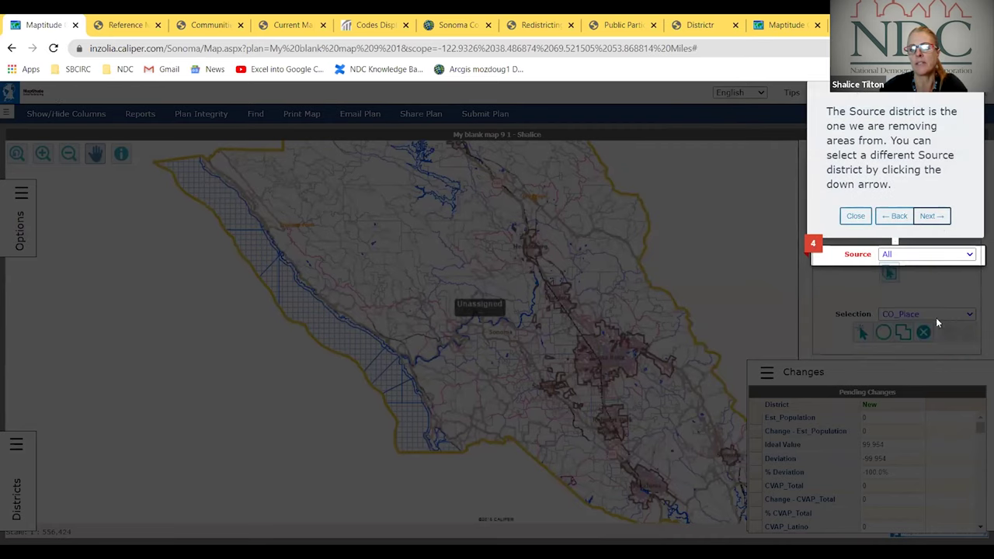
pyautogui.click(932, 216)
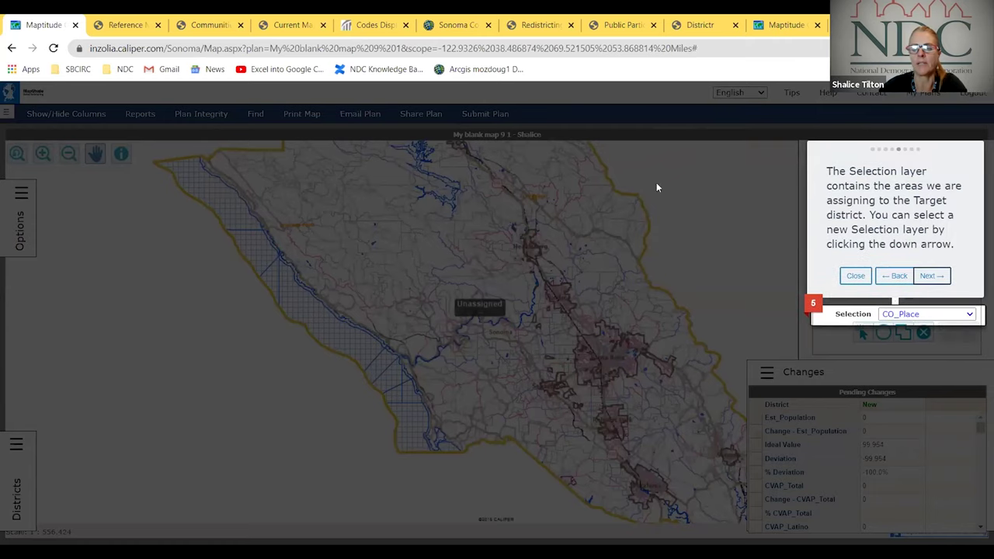
pyautogui.click(848, 276)
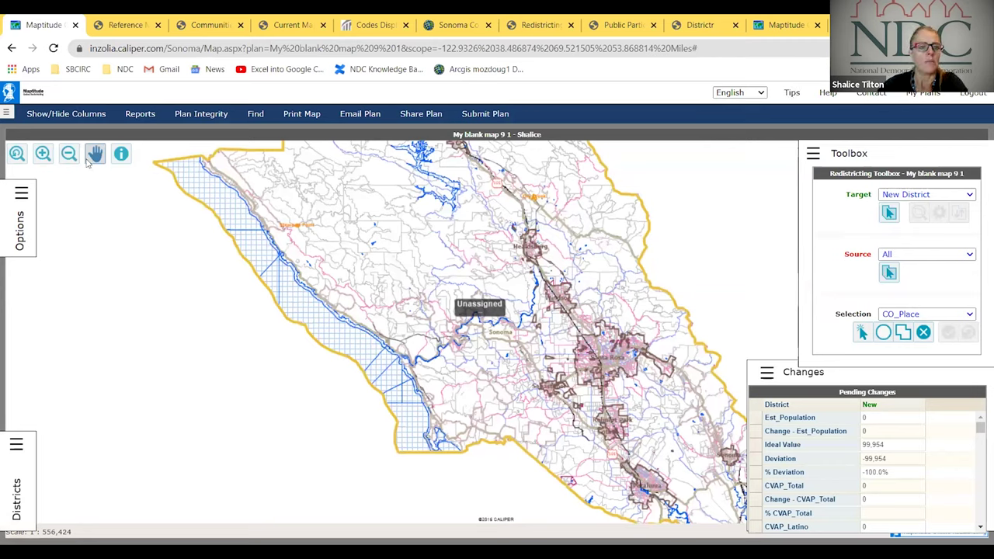
# - Zoom in on the area around Santa Rosa and Sebastopol, pan the map slightly south, and zoom back out
pyautogui.click(44, 154)
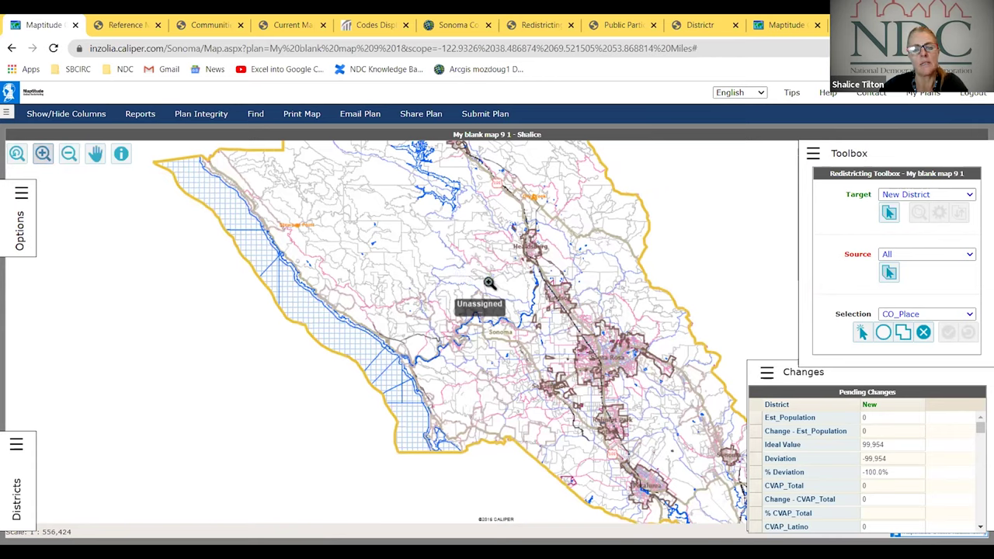
pyautogui.moveTo(489, 283); pyautogui.dragTo(683, 462)
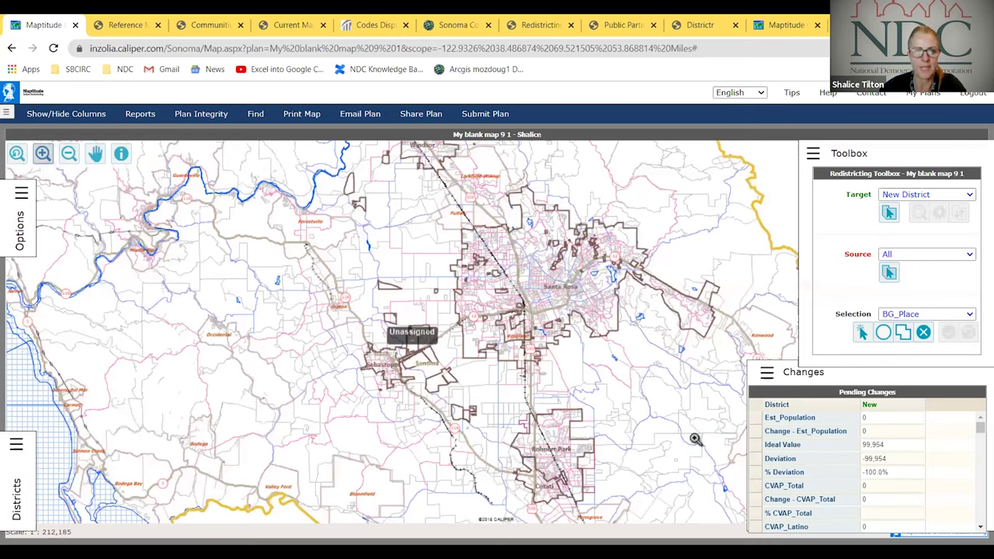
pyautogui.click(94, 154)
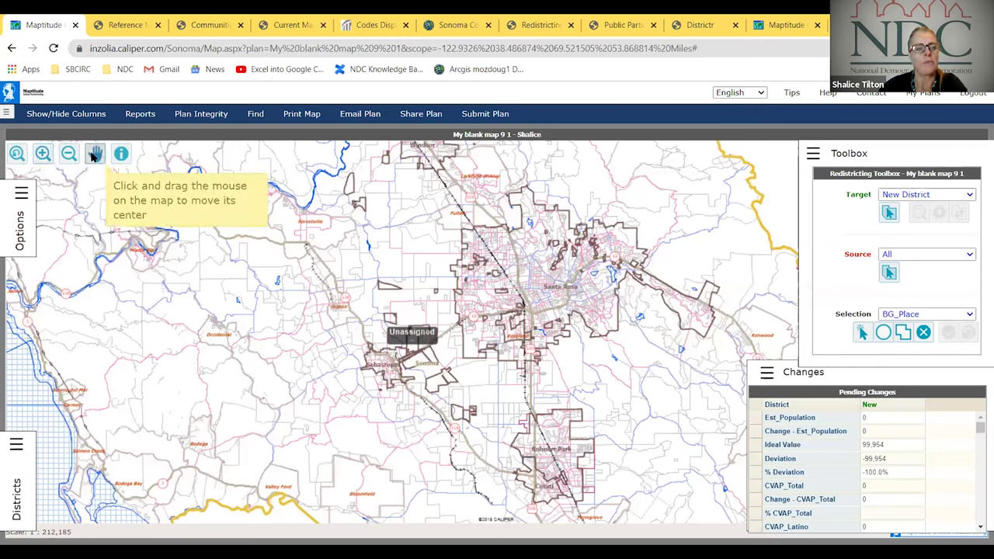
pyautogui.moveTo(343, 193); pyautogui.dragTo(333, 231)
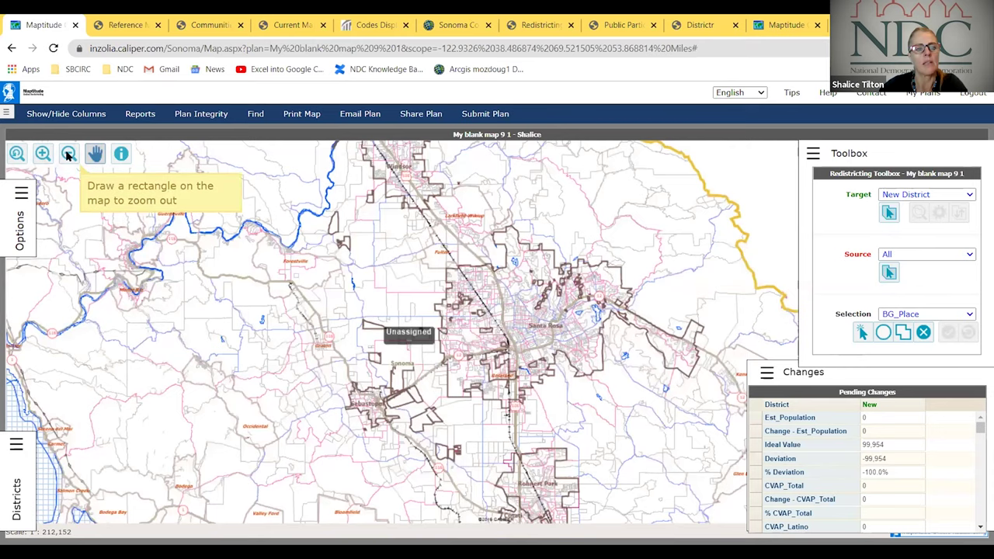
pyautogui.click(68, 154)
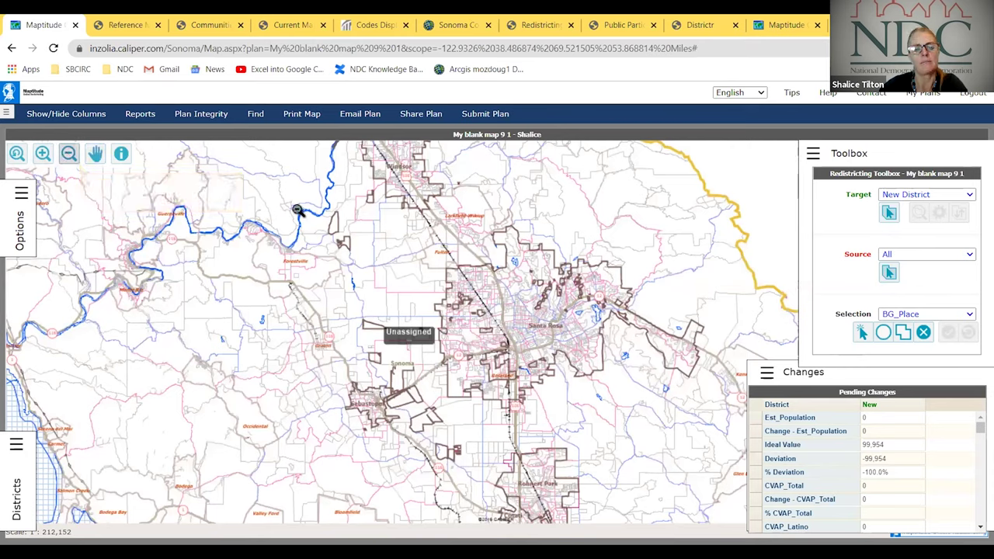
pyautogui.moveTo(333, 216); pyautogui.dragTo(671, 494)
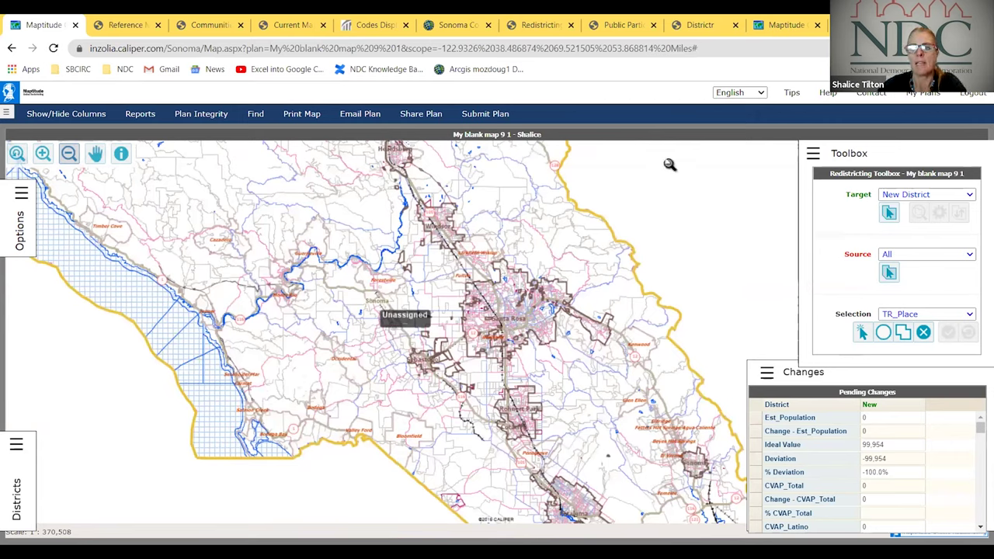
# - Shade the map in turn by the Renters, CollegeGrads, LatinoCVAP and BlkCVAP themes to compare their patterns
pyautogui.click(22, 195)
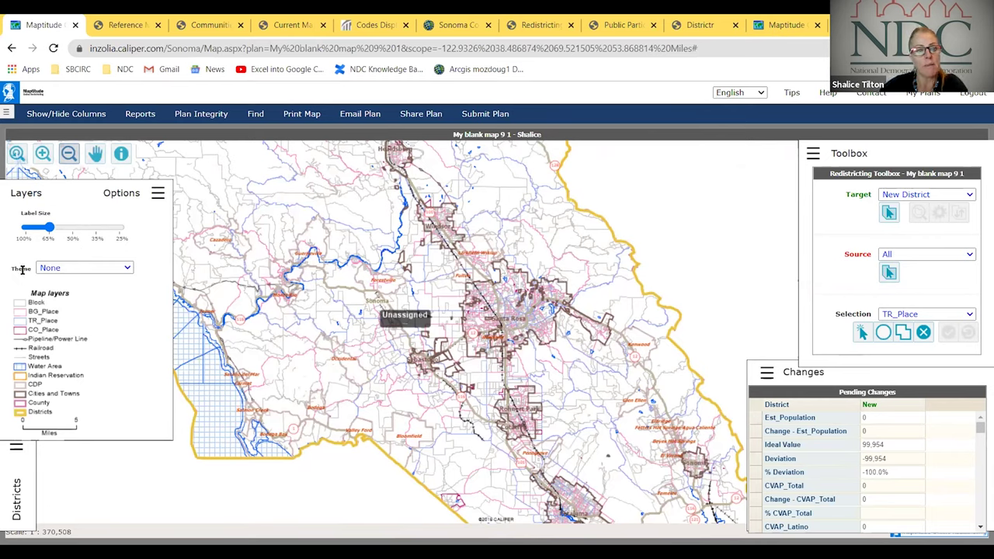
pyautogui.click(128, 269)
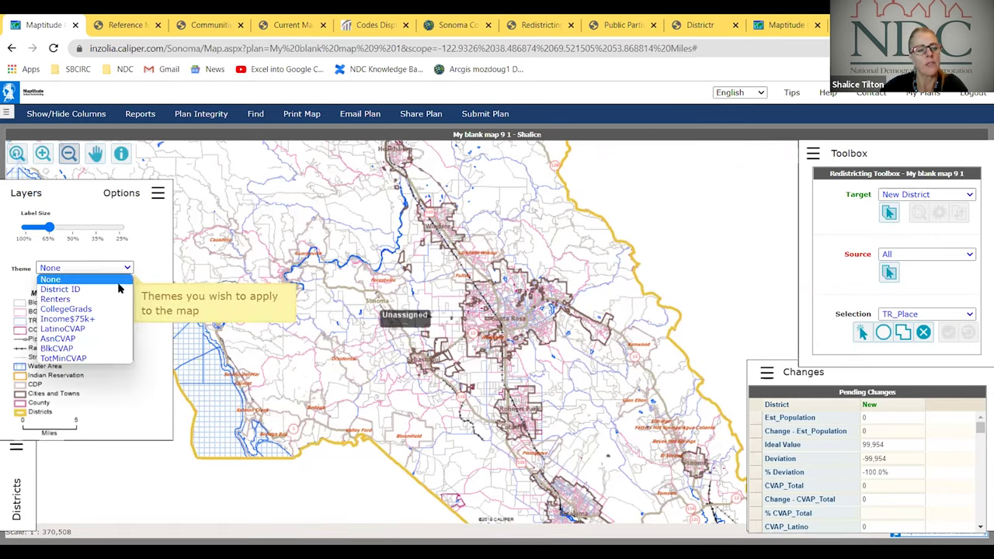
pyautogui.click(67, 300)
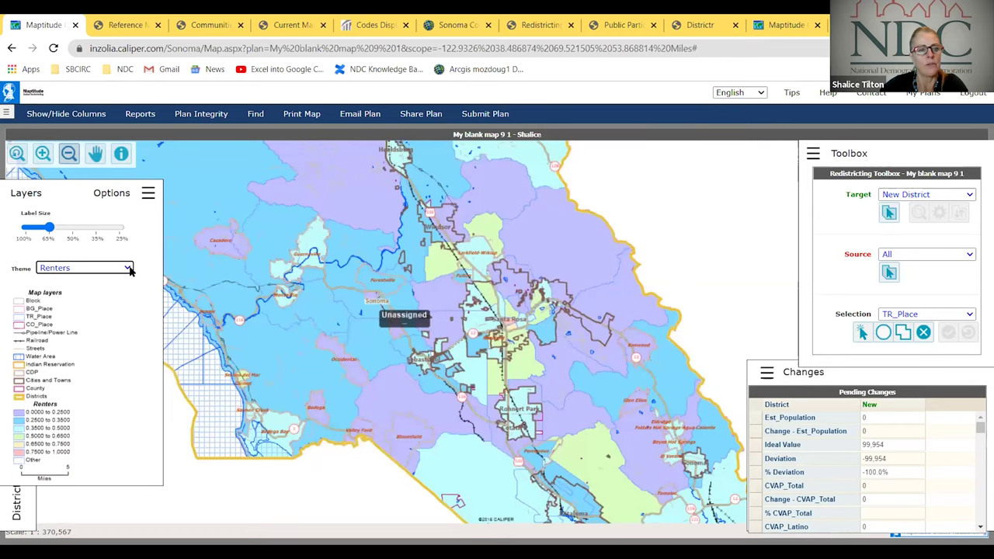
pyautogui.click(129, 268)
pyautogui.click(77, 309)
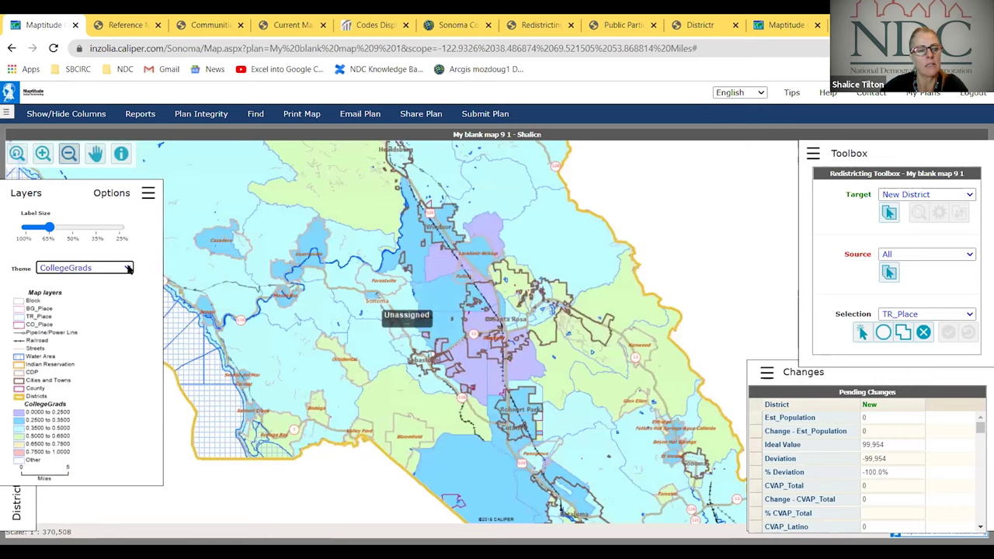
pyautogui.click(129, 267)
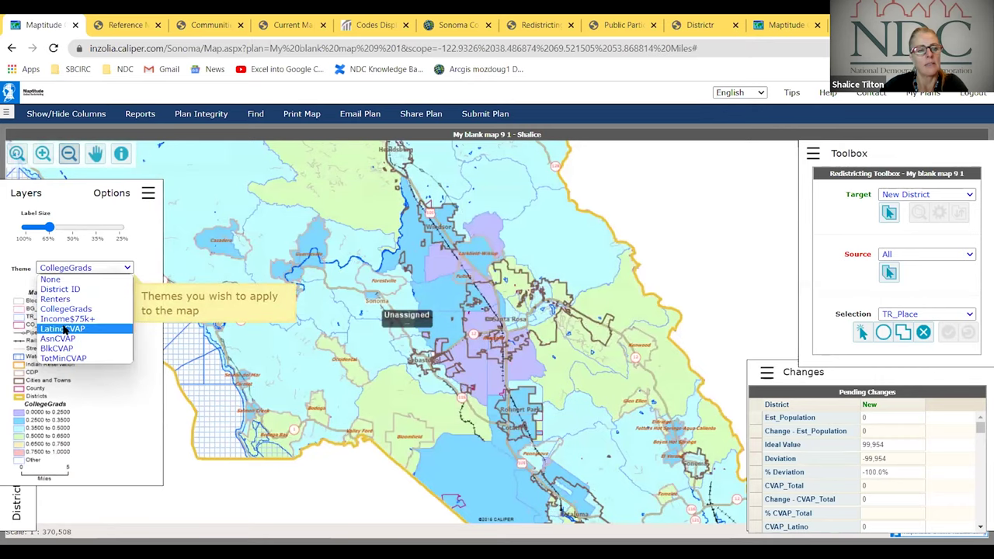
pyautogui.click(65, 329)
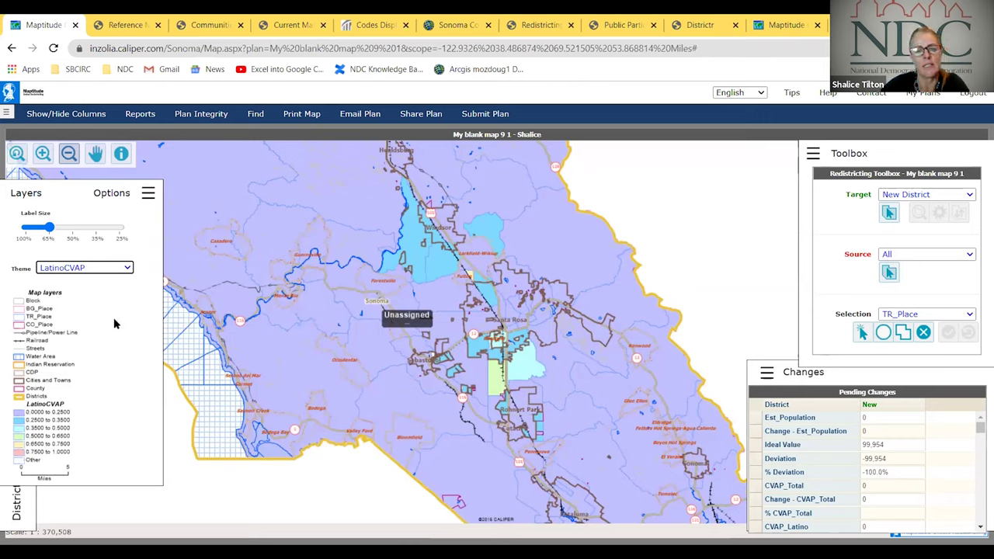
pyautogui.click(128, 268)
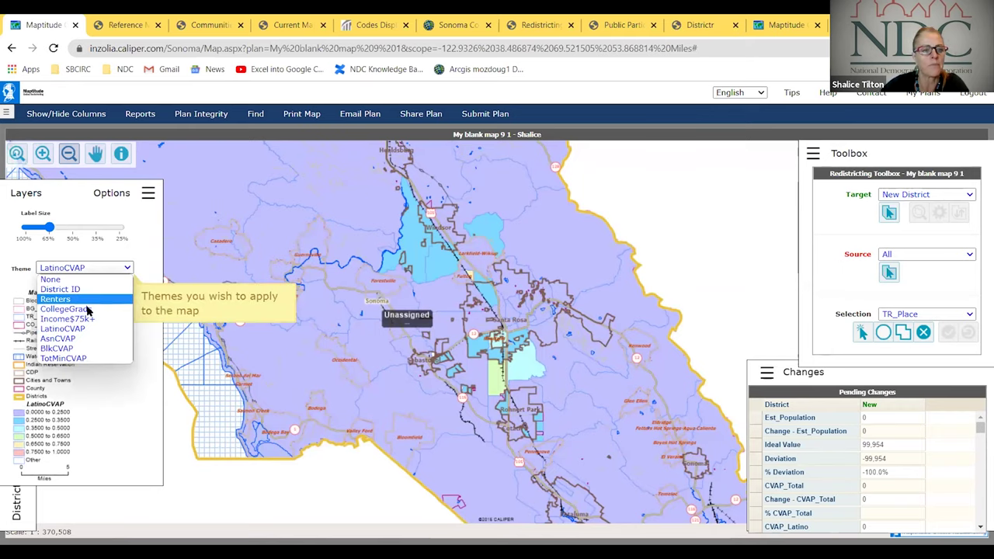
pyautogui.click(56, 348)
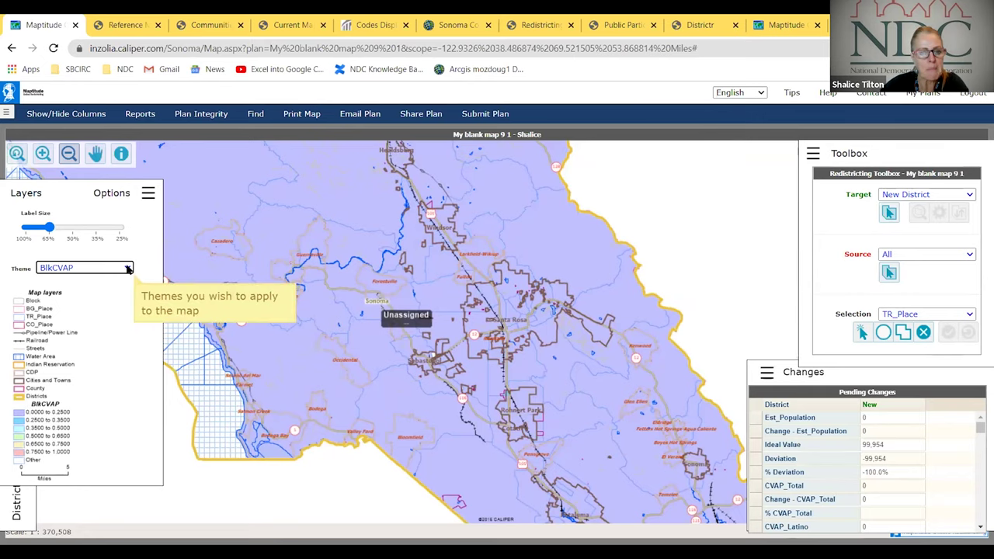
# - Clear the demographic theme from the map and apply the District ID theme
pyautogui.click(128, 267)
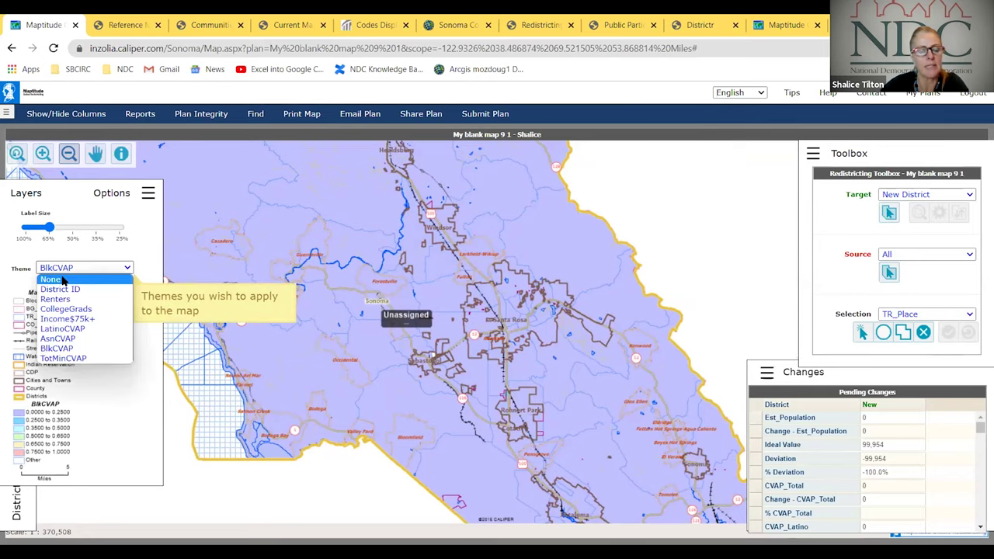
pyautogui.click(62, 279)
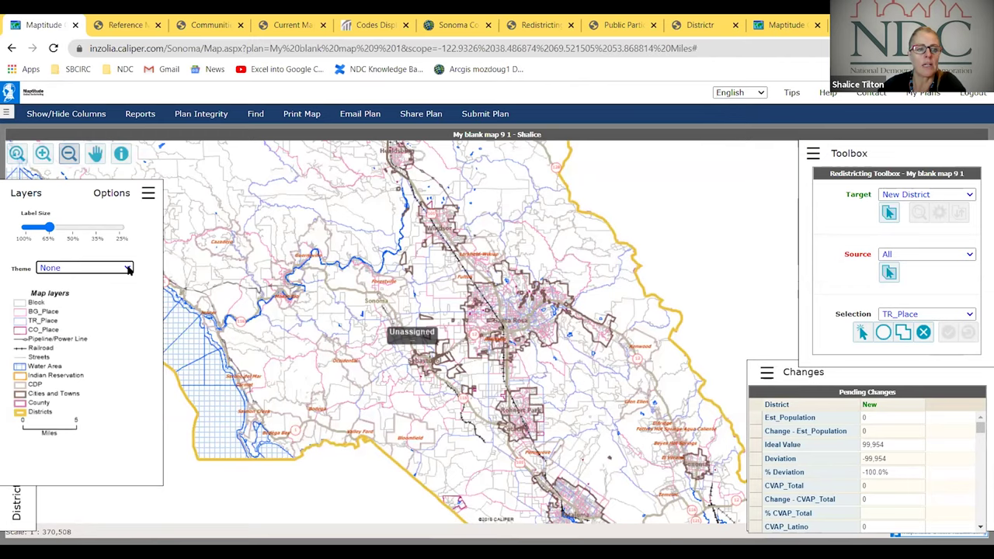
pyautogui.click(129, 268)
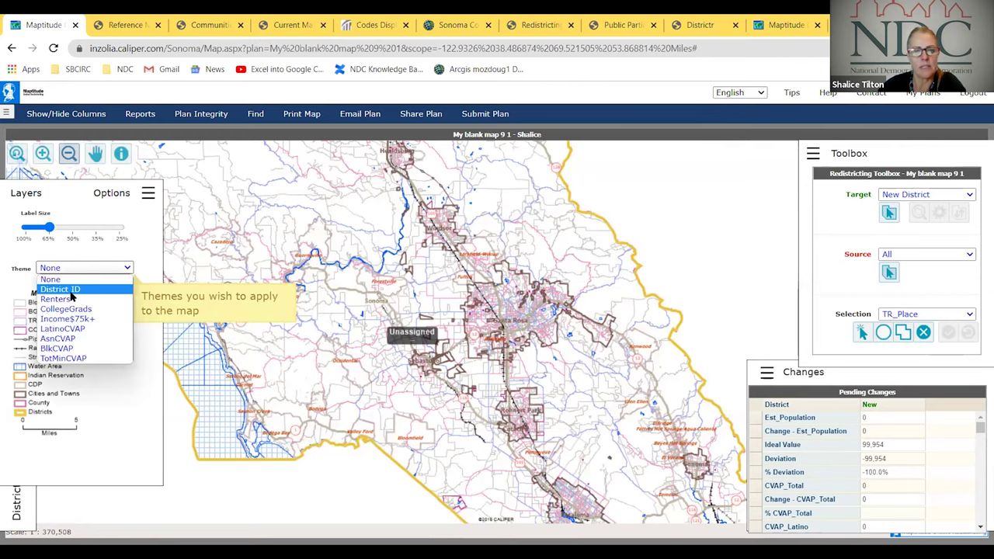
pyautogui.click(71, 292)
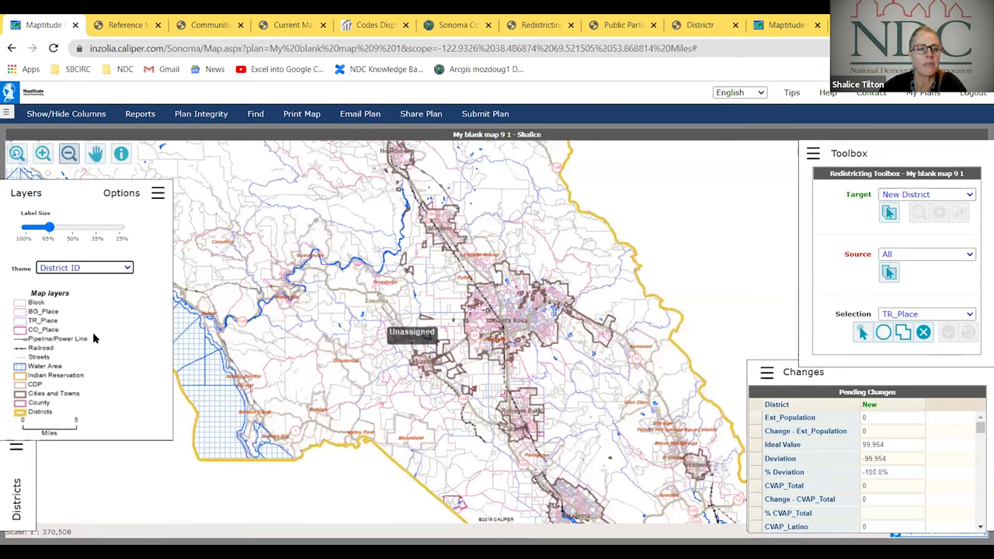
# - Display the list of selection and background layers with their display scales
pyautogui.click(26, 196)
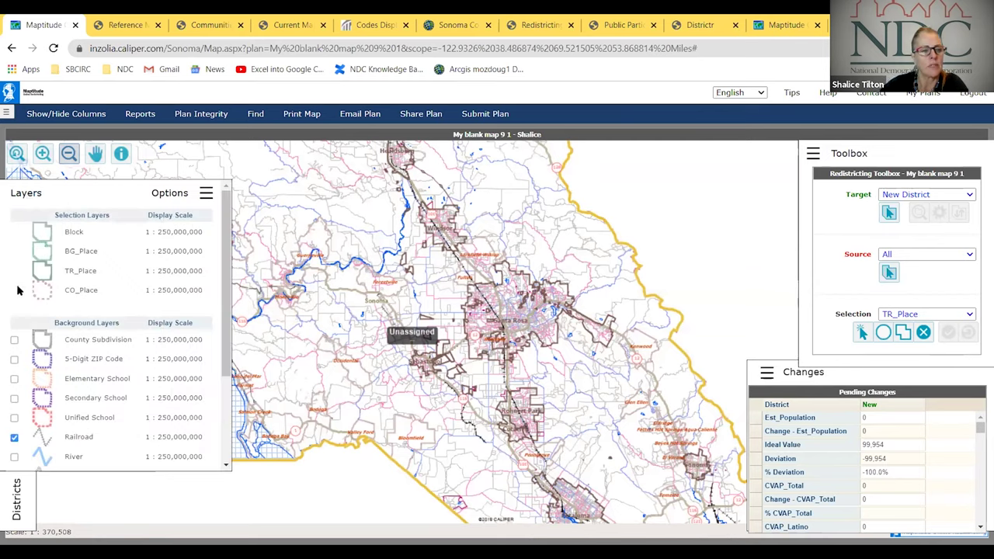